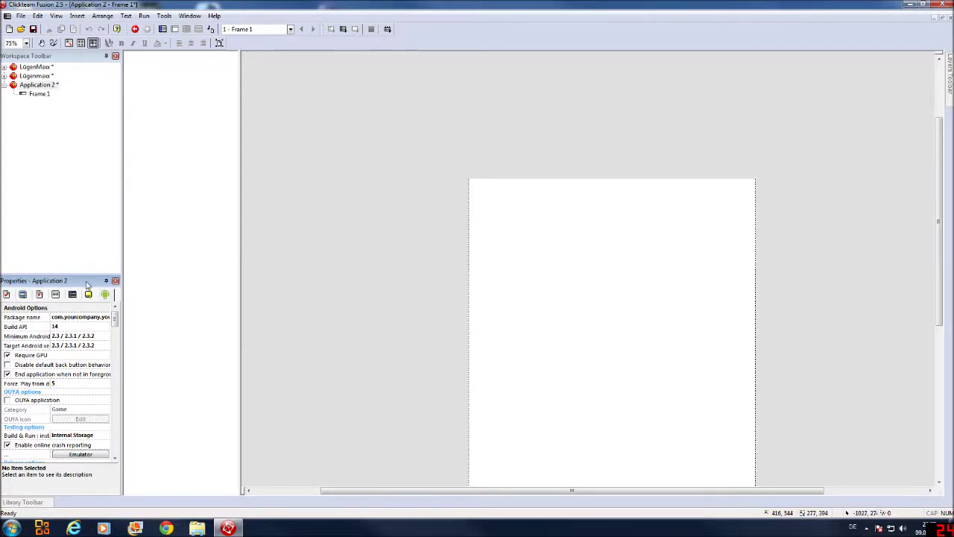
Undock Application 2's properties as a floating window and set the target Android version to 4.4
{"action": "left_click_drag", "start_coordinate": [88, 284], "coordinate": [377, 133]}
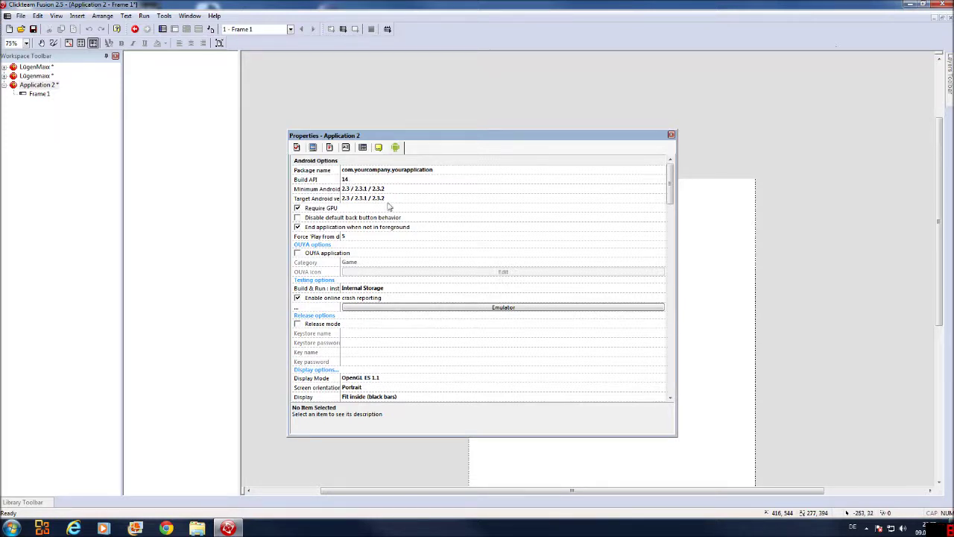
{"action": "left_click", "coordinate": [659, 199]}
{"action": "left_click", "coordinate": [659, 200]}
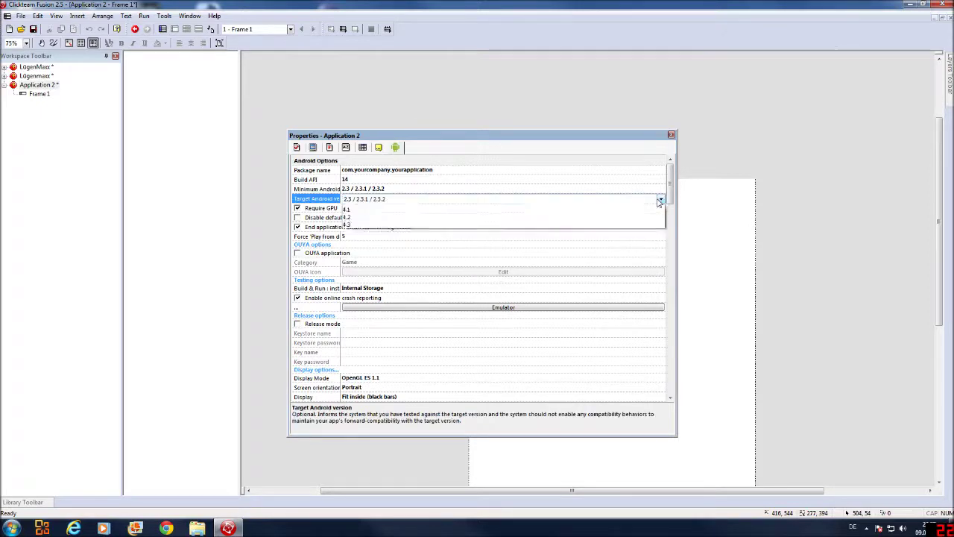
{"action": "left_click", "coordinate": [350, 284]}
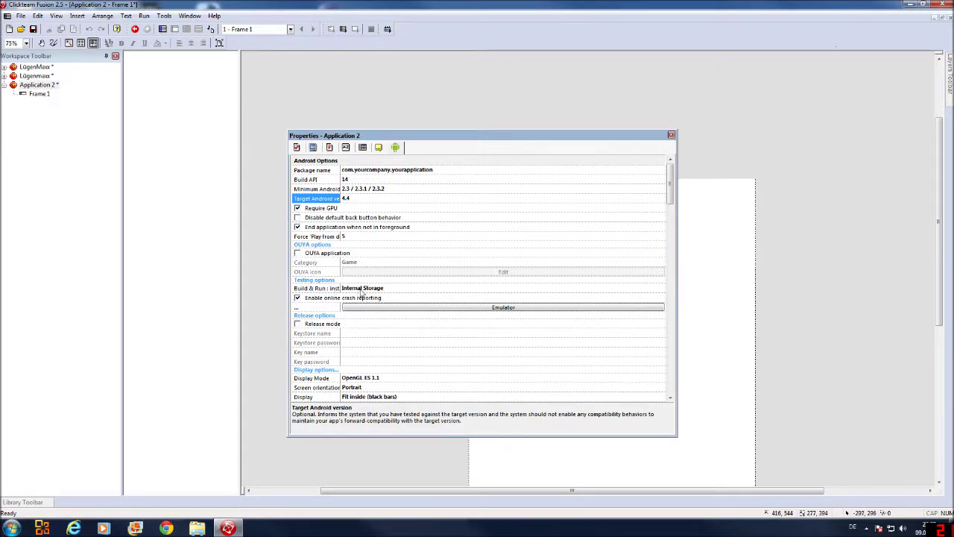
Keep Internal Storage as the Build & Run install location and open the Android emulator options
{"action": "left_click", "coordinate": [365, 290]}
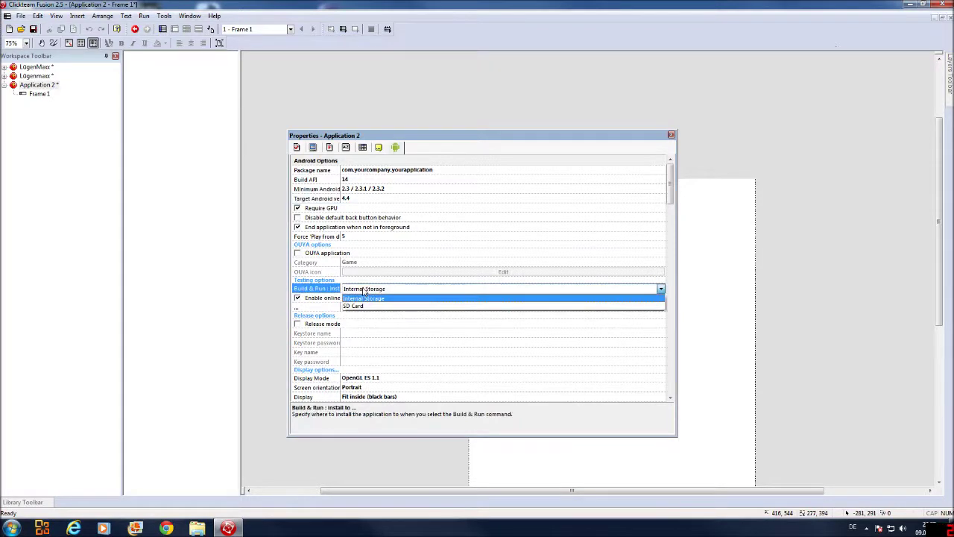
{"action": "left_click", "coordinate": [368, 293]}
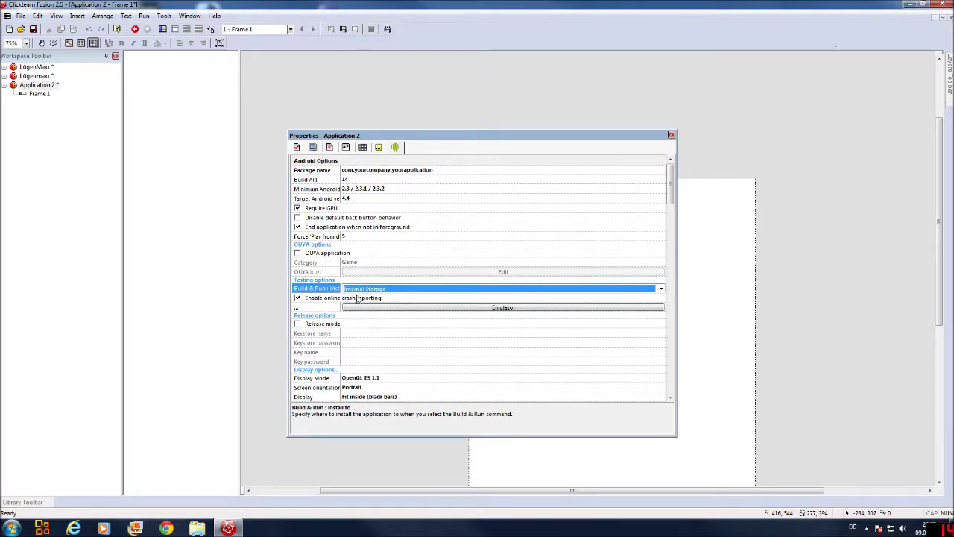
{"action": "left_click", "coordinate": [482, 312]}
{"action": "left_click", "coordinate": [486, 311]}
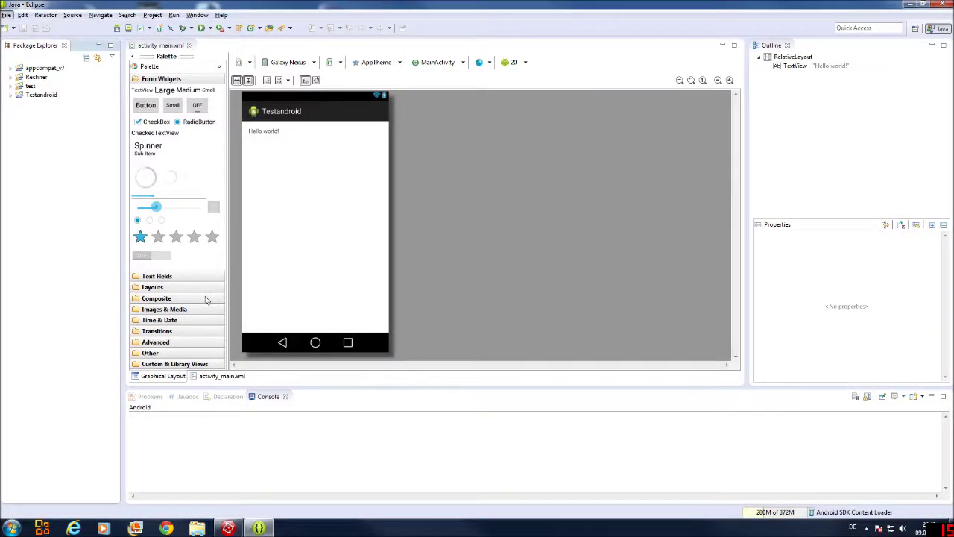
In Eclipse's Android Virtual Device Manager, start a new virtual device named NeuNeu
{"action": "left_click", "coordinate": [129, 28]}
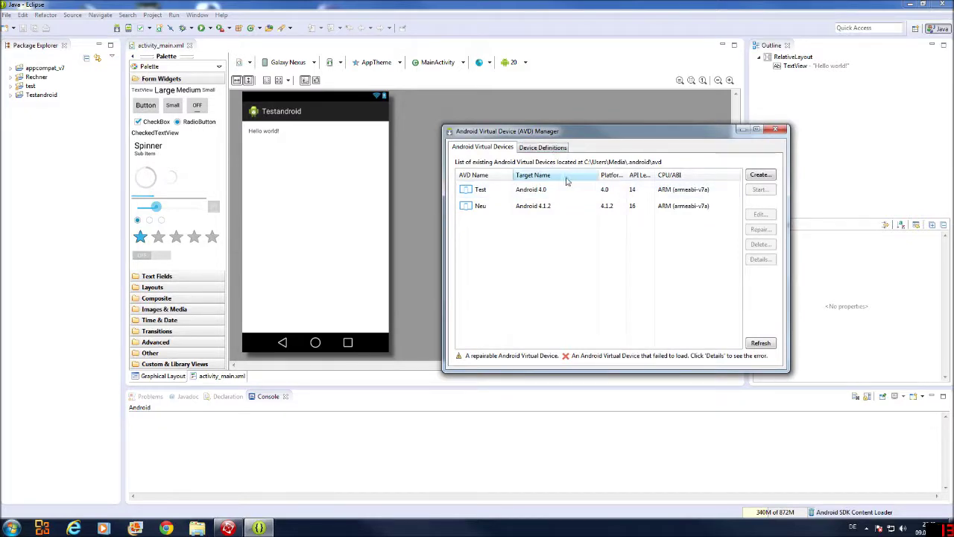
{"action": "left_click", "coordinate": [760, 176]}
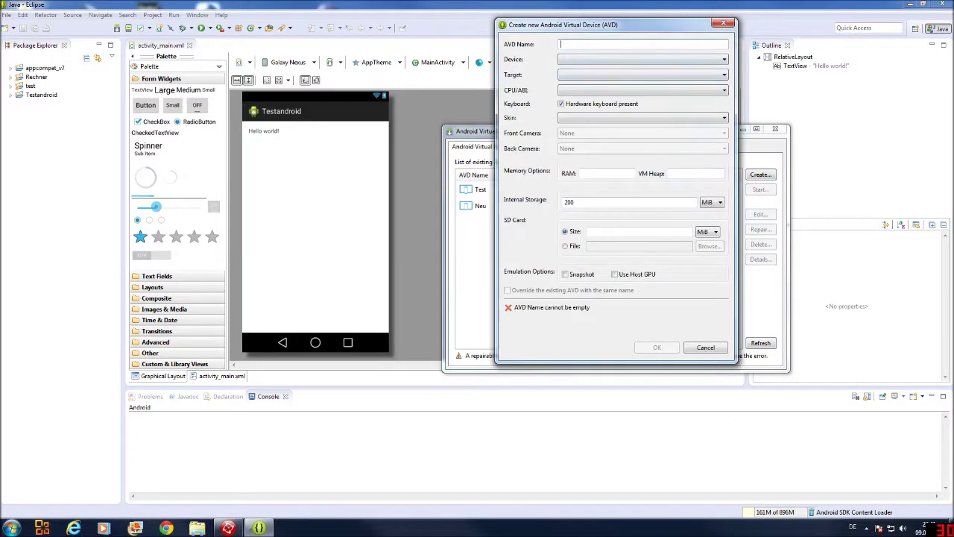
{"action": "type", "text": "N"}
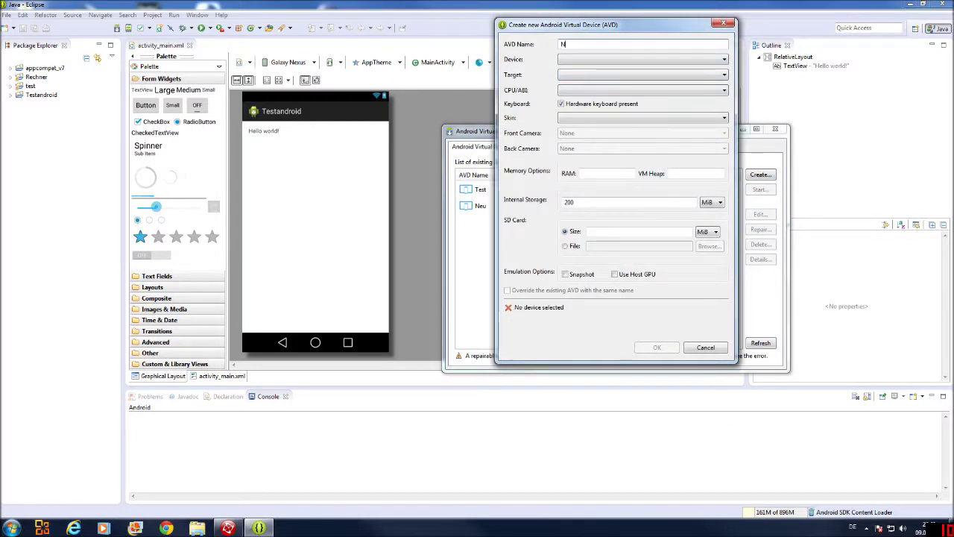
{"action": "type", "text": "euNeu"}
Base the virtual device on the Nexus 7 (2012) and choose the skin with dynamic hardware controls
{"action": "left_click", "coordinate": [697, 60]}
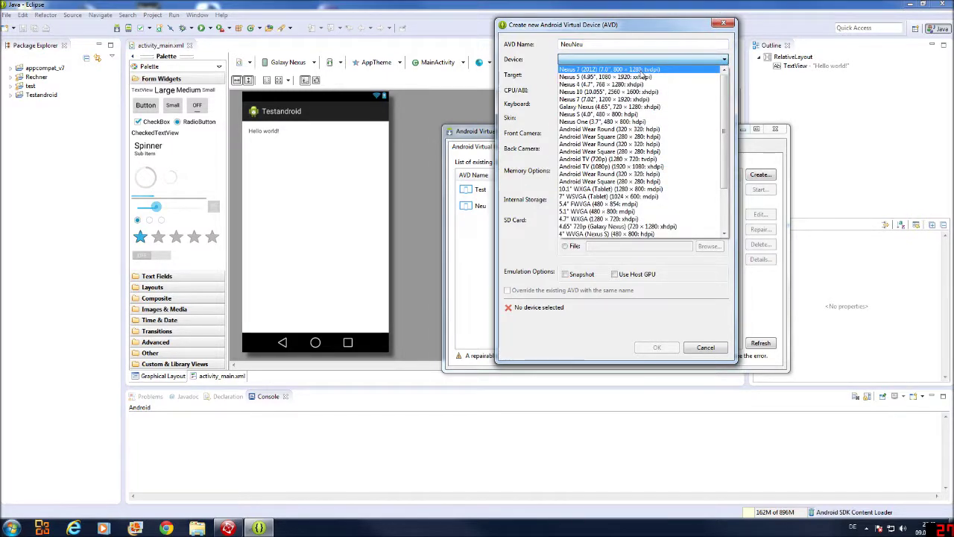
{"action": "scroll", "coordinate": [642, 72], "scroll_direction": "down", "scroll_amount": 3}
{"action": "scroll", "coordinate": [642, 75], "scroll_direction": "up", "scroll_amount": 3}
{"action": "left_click", "coordinate": [641, 68]}
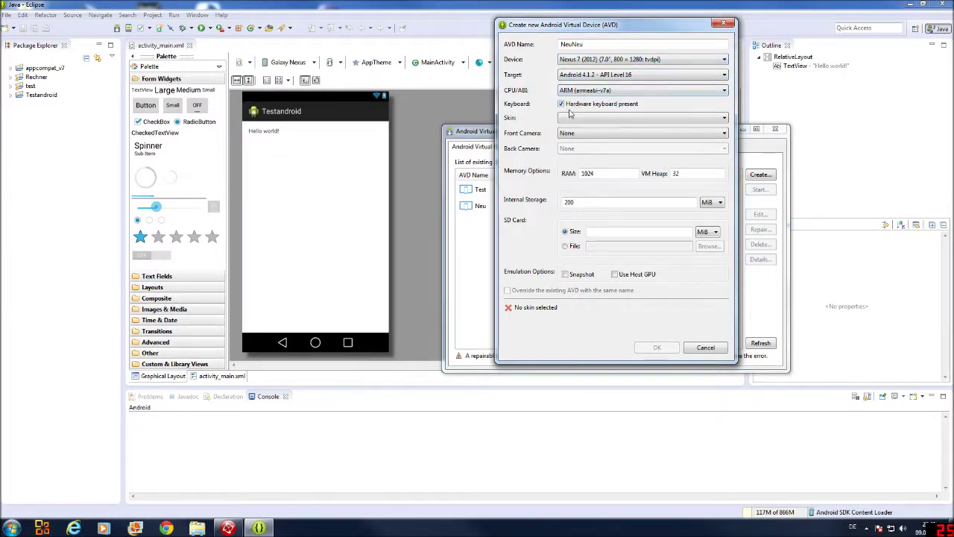
{"action": "left_click", "coordinate": [724, 120]}
{"action": "left_click", "coordinate": [596, 125]}
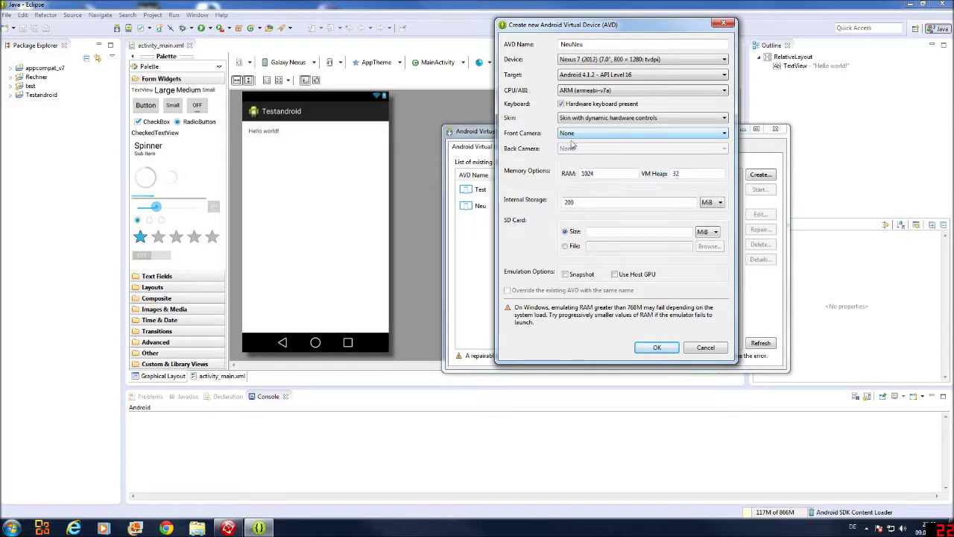
Leave the virtual device's front camera at None and set its RAM to 600
{"action": "left_click", "coordinate": [725, 134]}
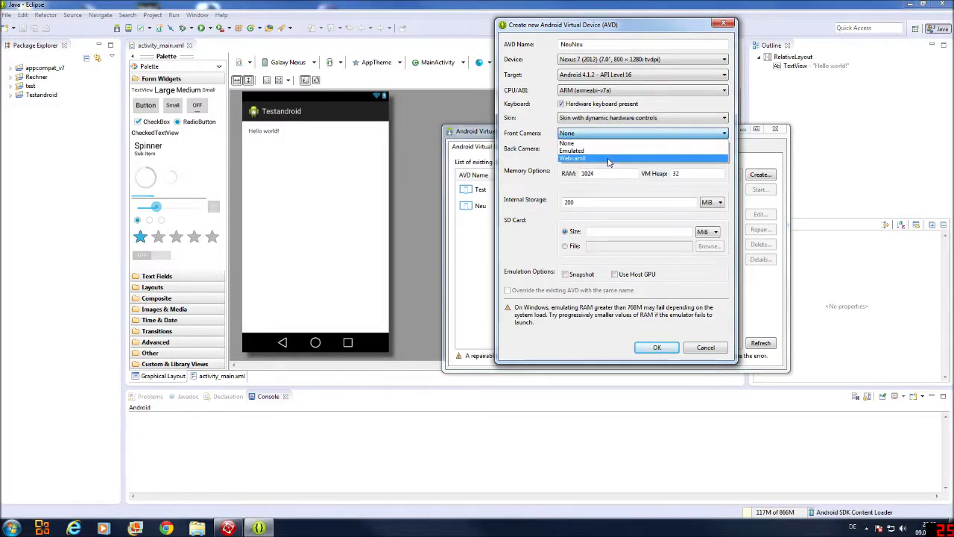
{"action": "left_click", "coordinate": [594, 136]}
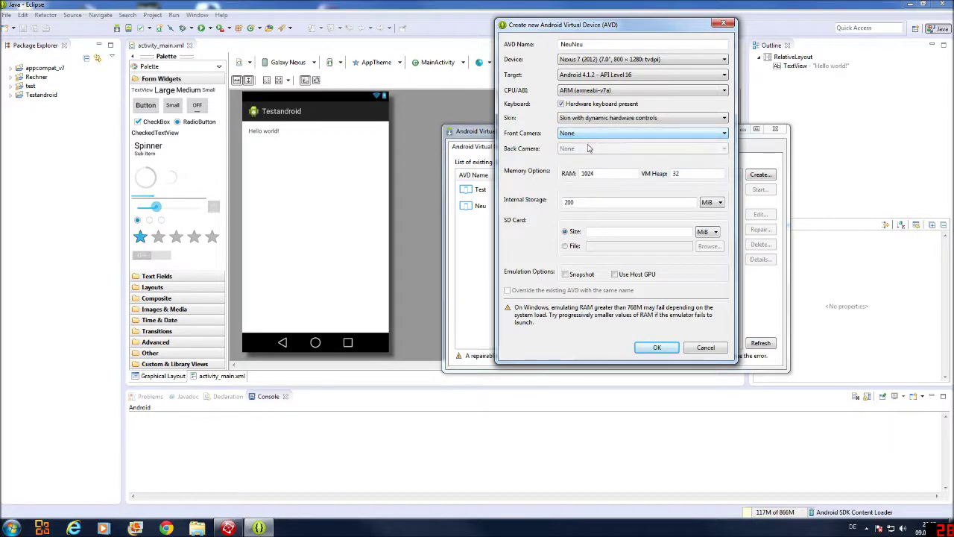
{"action": "key", "text": "Tab"}
{"action": "left_click_drag", "start_coordinate": [605, 174], "coordinate": [562, 178]}
{"action": "type", "text": "600"}
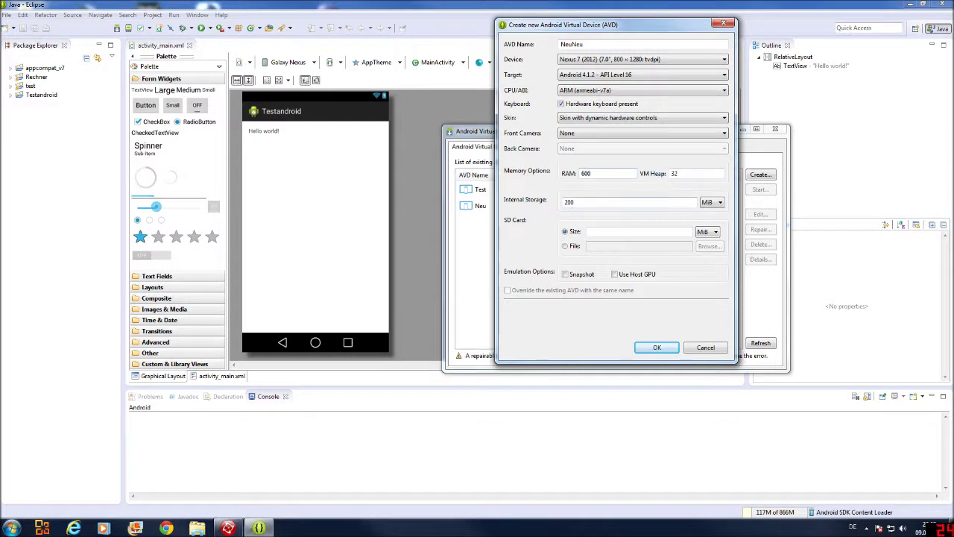
Set the SD card size to 500 MiB, create the virtual device and close the AVD Manager
{"action": "left_click_drag", "start_coordinate": [597, 202], "coordinate": [563, 204]}
{"action": "left_click", "coordinate": [589, 233]}
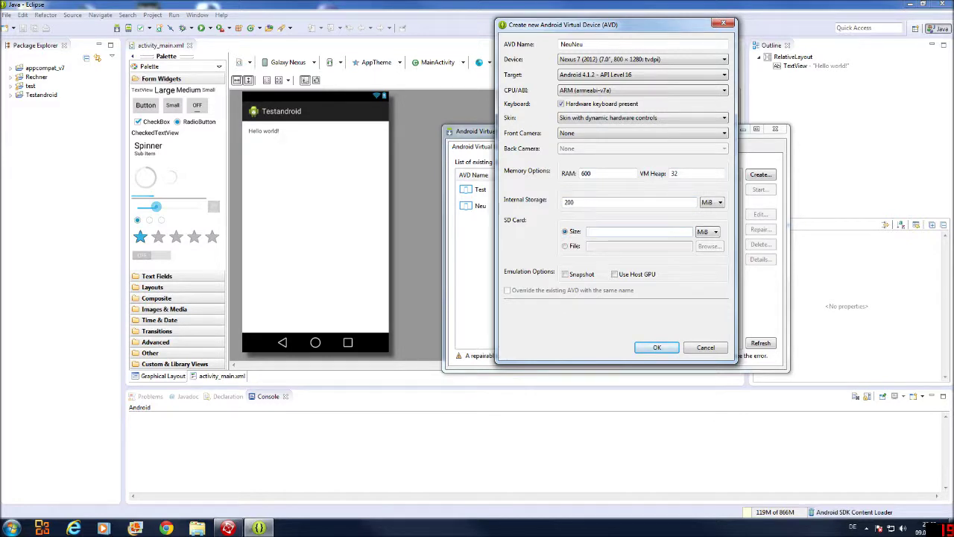
{"action": "type", "text": "500"}
{"action": "left_click", "coordinate": [657, 348]}
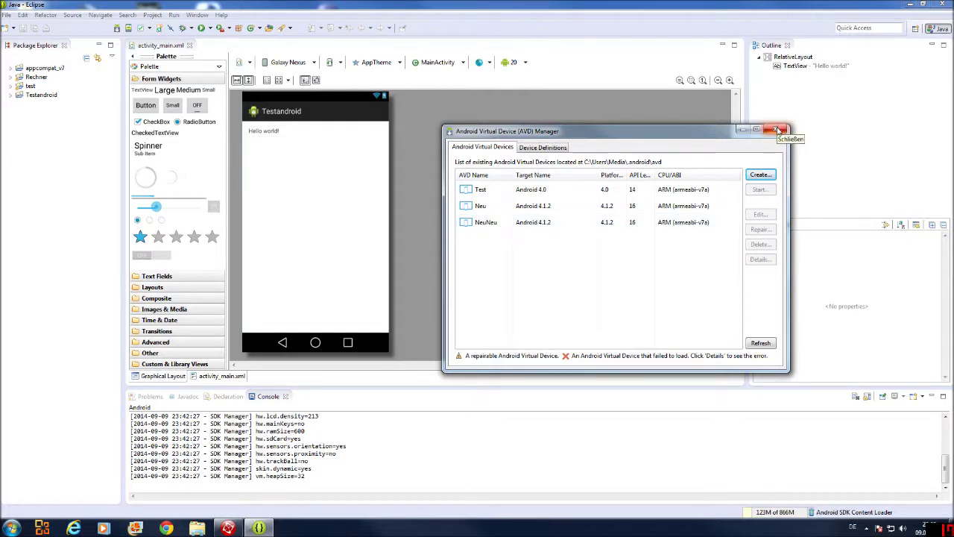
{"action": "left_click", "coordinate": [779, 131]}
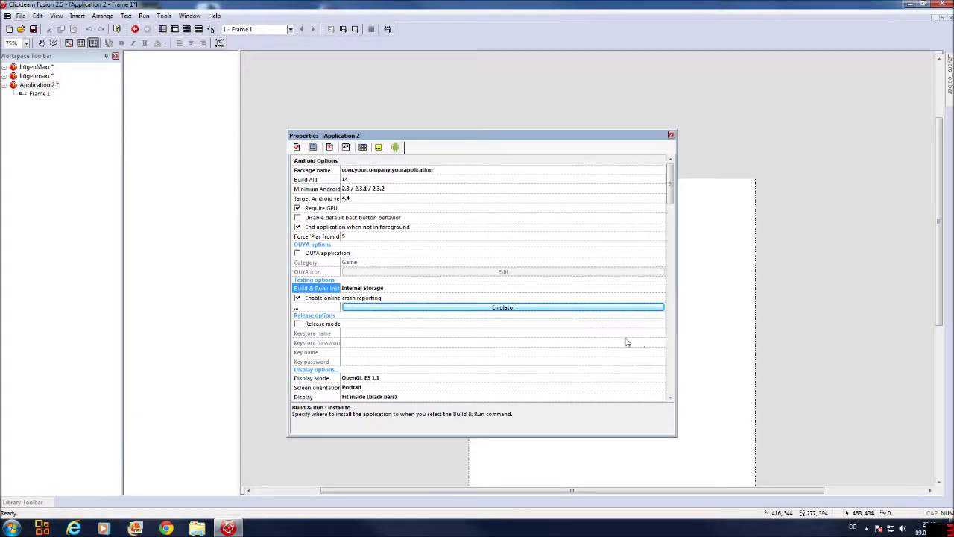
Back in Clickteam Fusion, check the emulator's list of virtual devices for the new device, then close it
{"action": "left_click", "coordinate": [485, 308]}
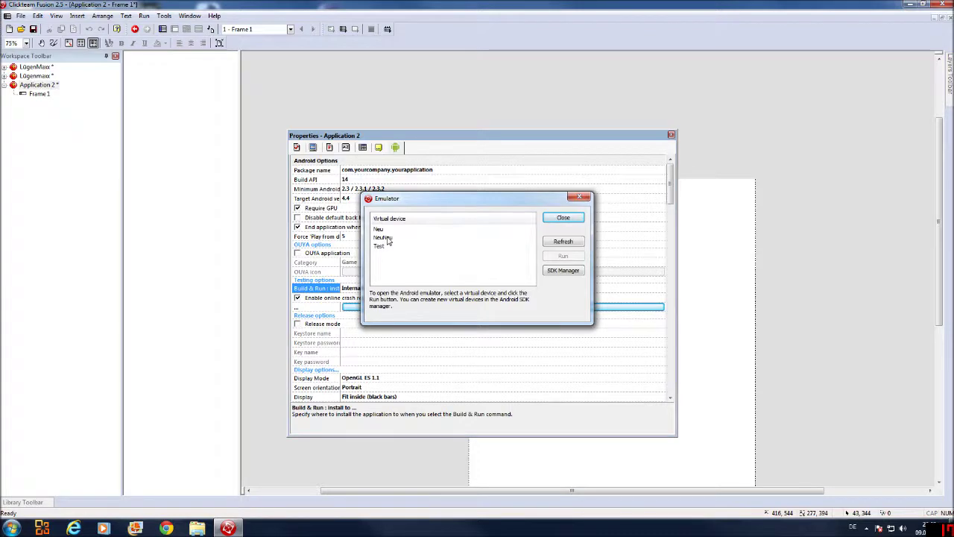
{"action": "left_click", "coordinate": [579, 197]}
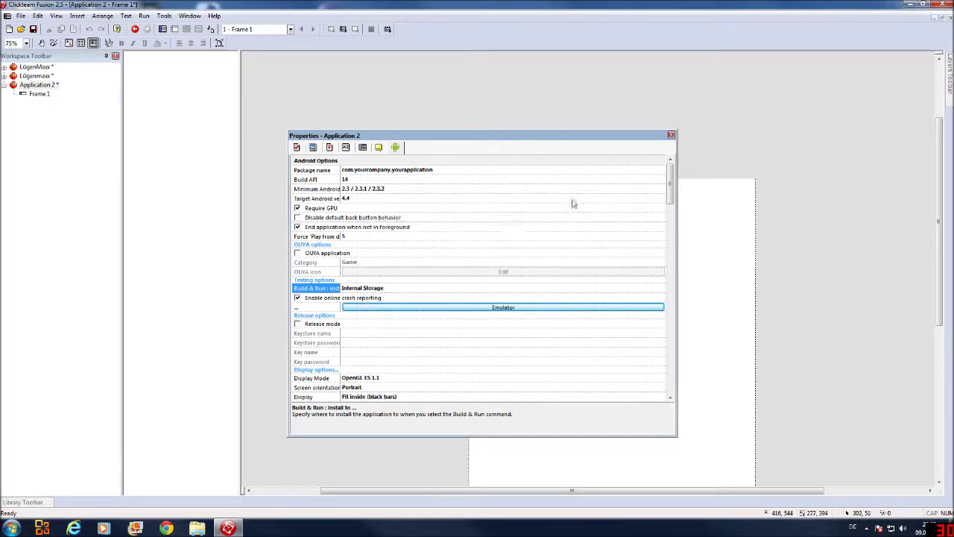
{"action": "left_click", "coordinate": [416, 309]}
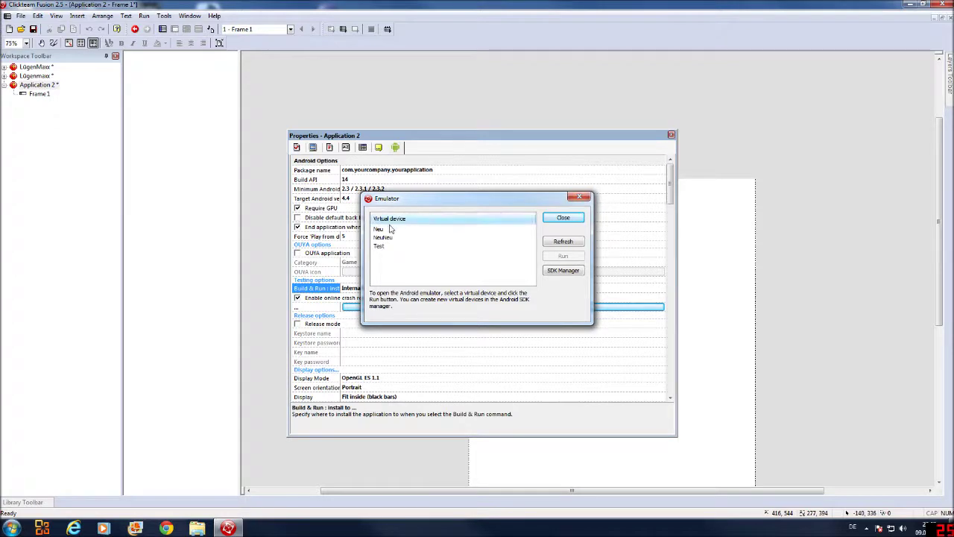
{"action": "left_click", "coordinate": [381, 229]}
{"action": "left_click", "coordinate": [581, 199]}
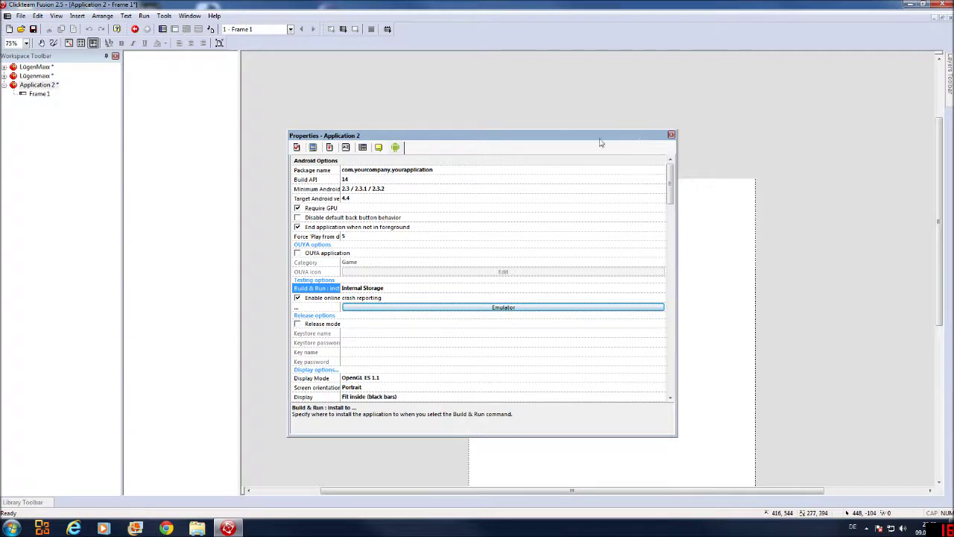
{"action": "left_click", "coordinate": [143, 16]}
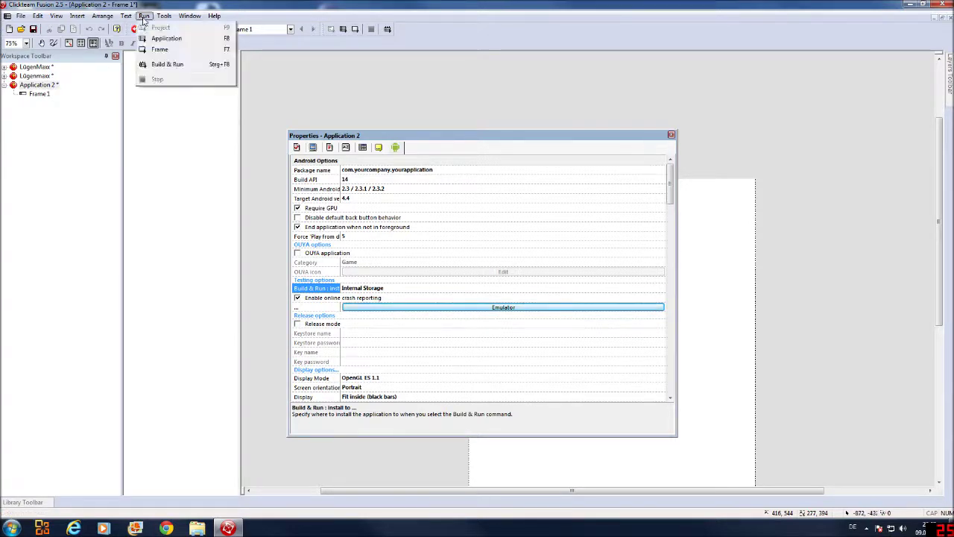
{"action": "left_click", "coordinate": [469, 105]}
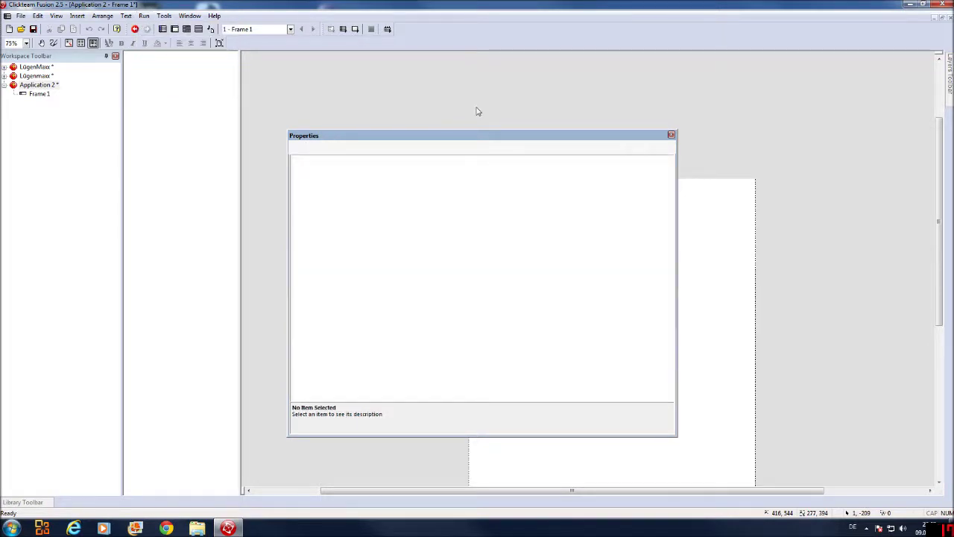
Close the properties window and reopen it for Frame 1 to view the frame's Android options
{"action": "left_click", "coordinate": [671, 136]}
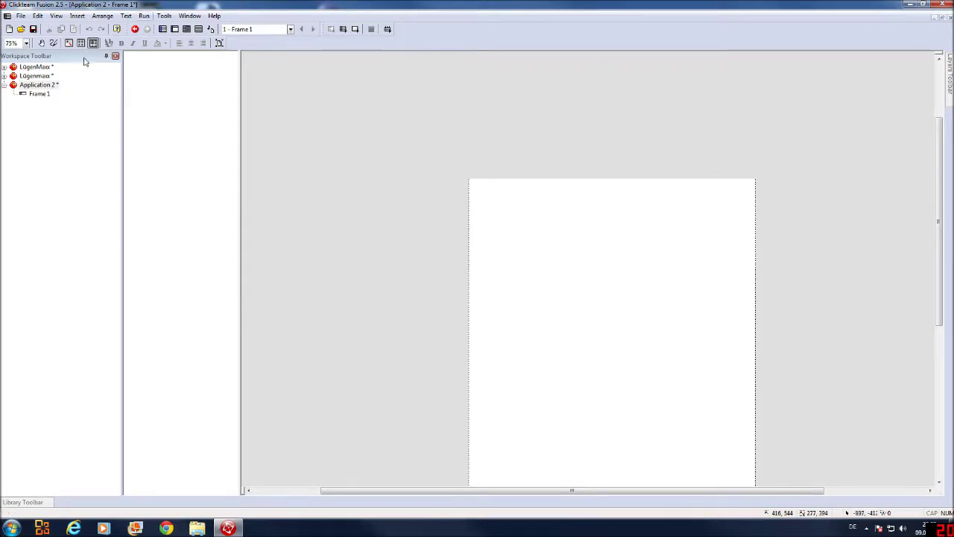
{"action": "left_click", "coordinate": [41, 95]}
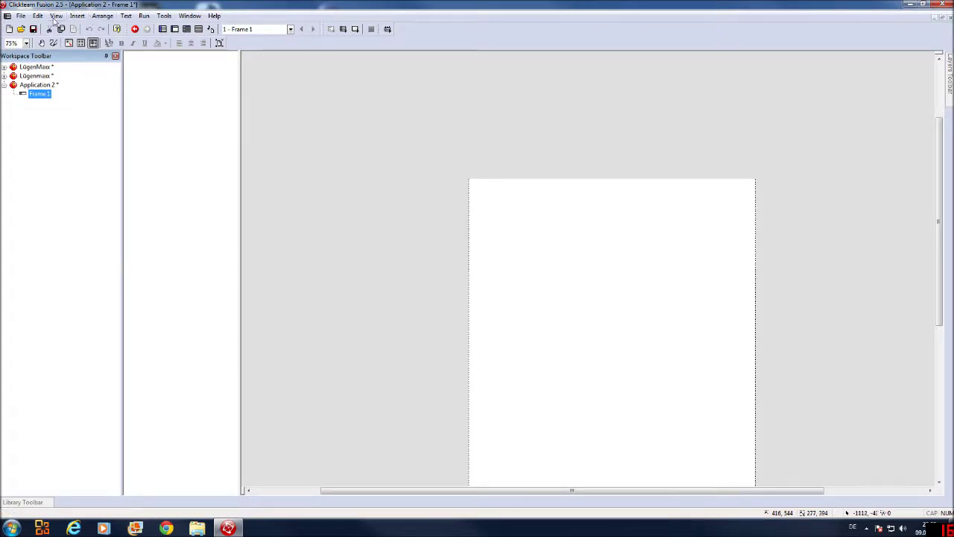
{"action": "left_click", "coordinate": [55, 15]}
{"action": "mouse_move", "coordinate": [82, 92]}
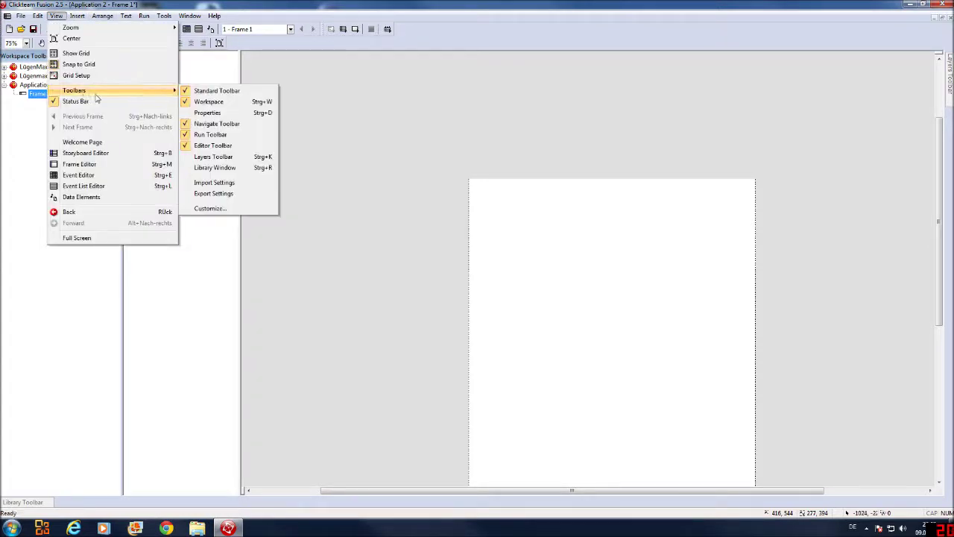
{"action": "left_click", "coordinate": [209, 113]}
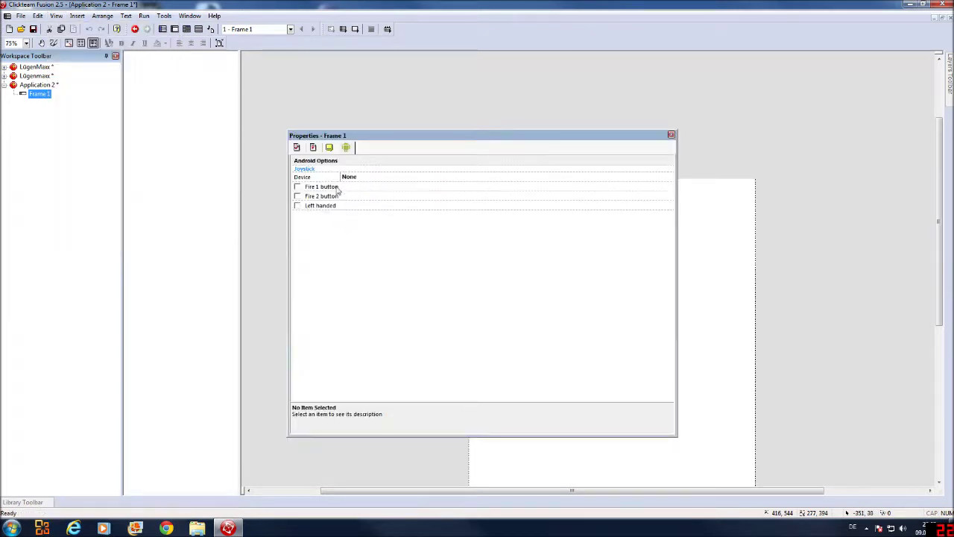
{"action": "left_click", "coordinate": [346, 147]}
Enable Release mode in Application 2's Android release options
{"action": "left_click", "coordinate": [46, 85]}
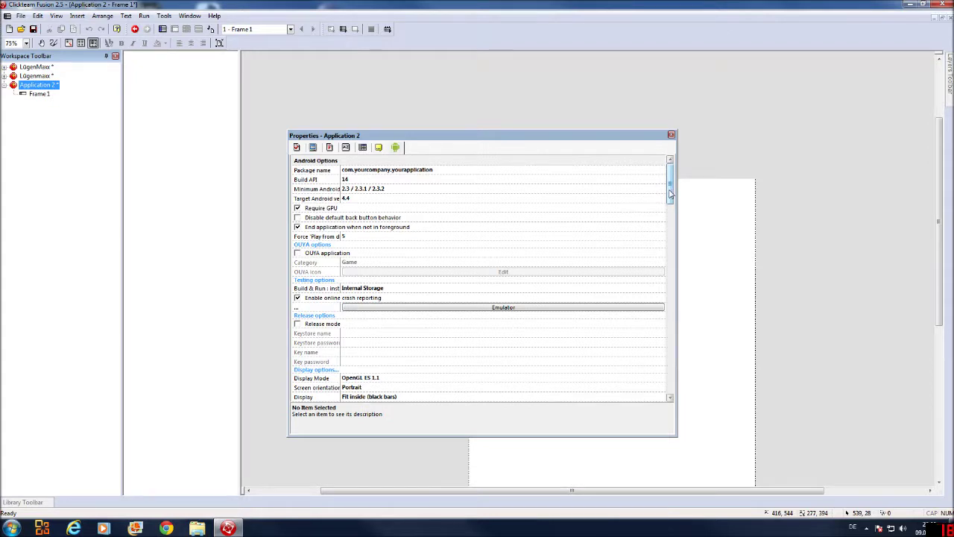
{"action": "mouse_move", "coordinate": [670, 193]}
{"action": "left_mouse_down"}
{"action": "mouse_move", "coordinate": [667, 187]}
{"action": "mouse_move", "coordinate": [670, 200]}
{"action": "left_mouse_up"}
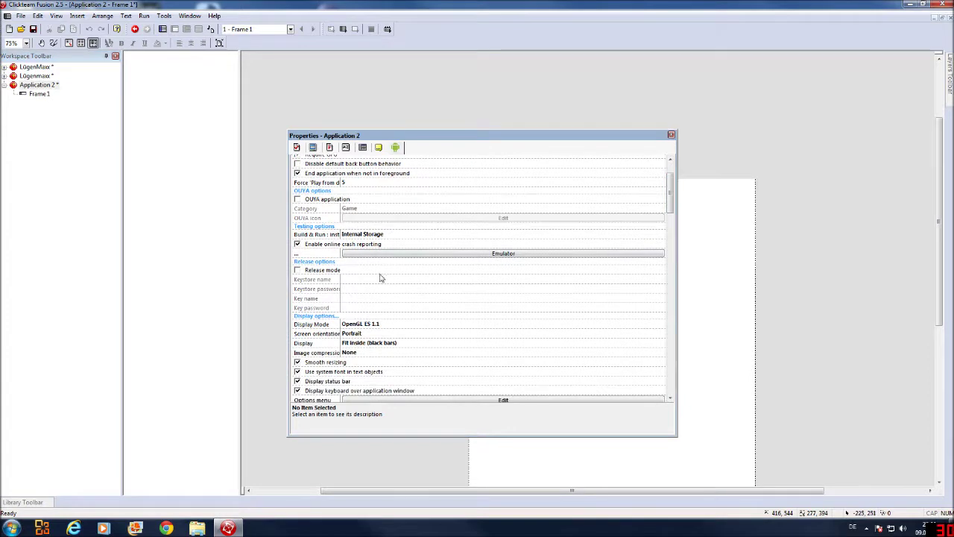
{"action": "left_click", "coordinate": [297, 271]}
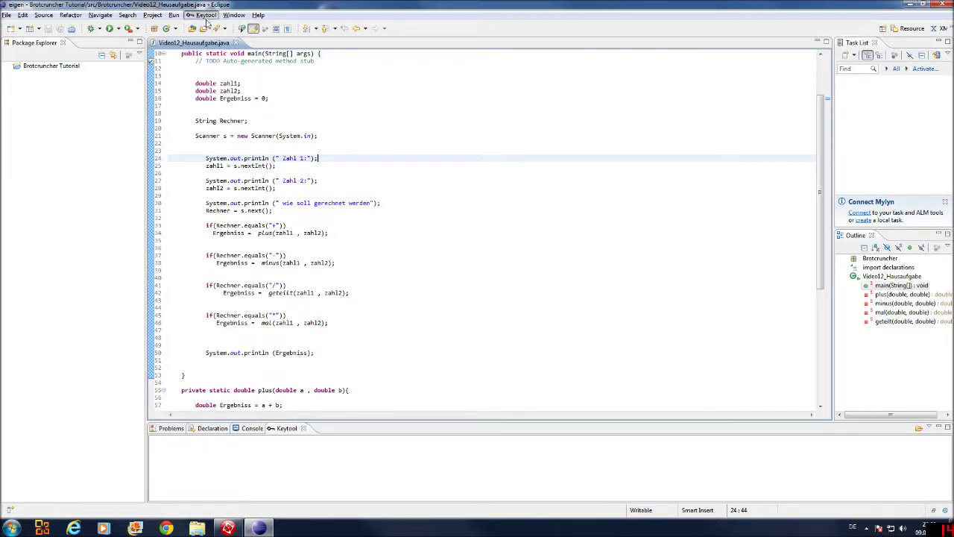
{"action": "left_click", "coordinate": [284, 432]}
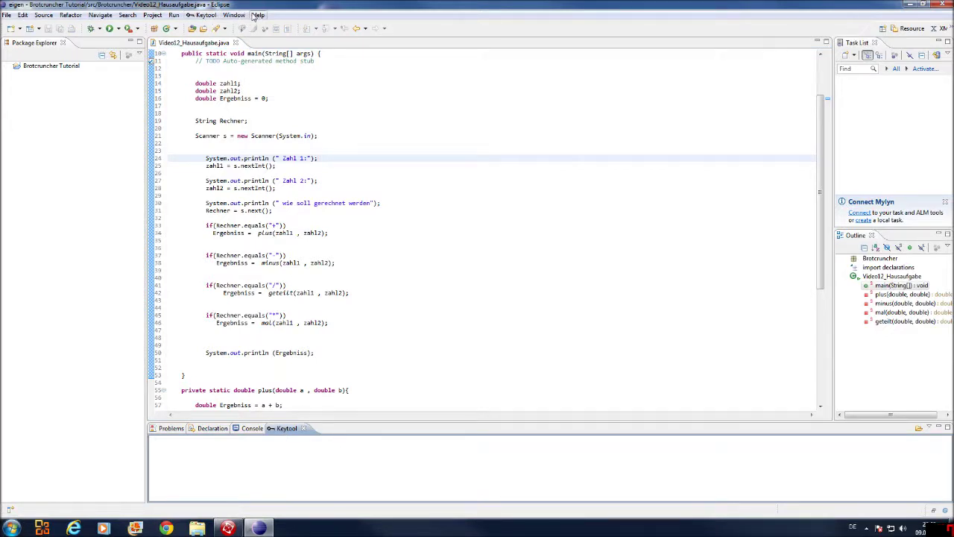
{"action": "left_click", "coordinate": [256, 15]}
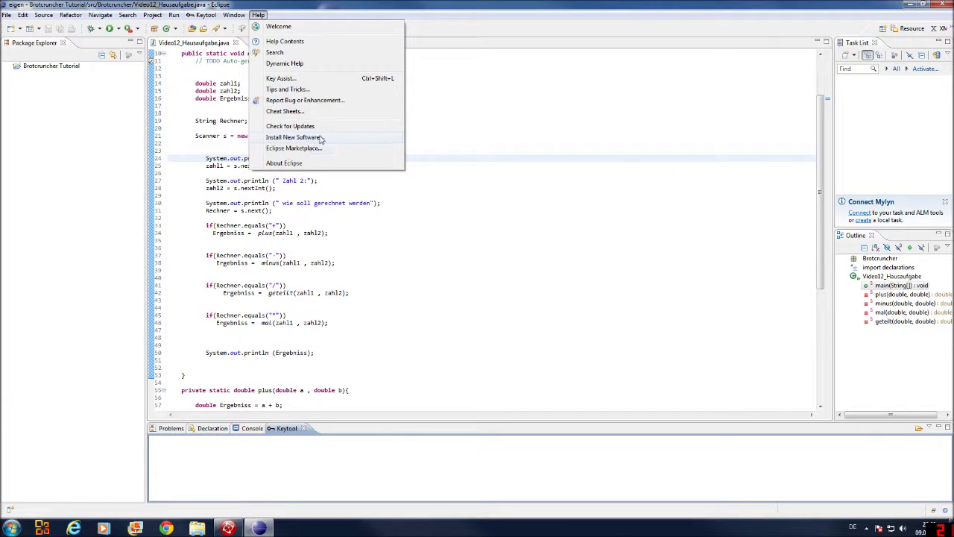
{"action": "left_click", "coordinate": [321, 138]}
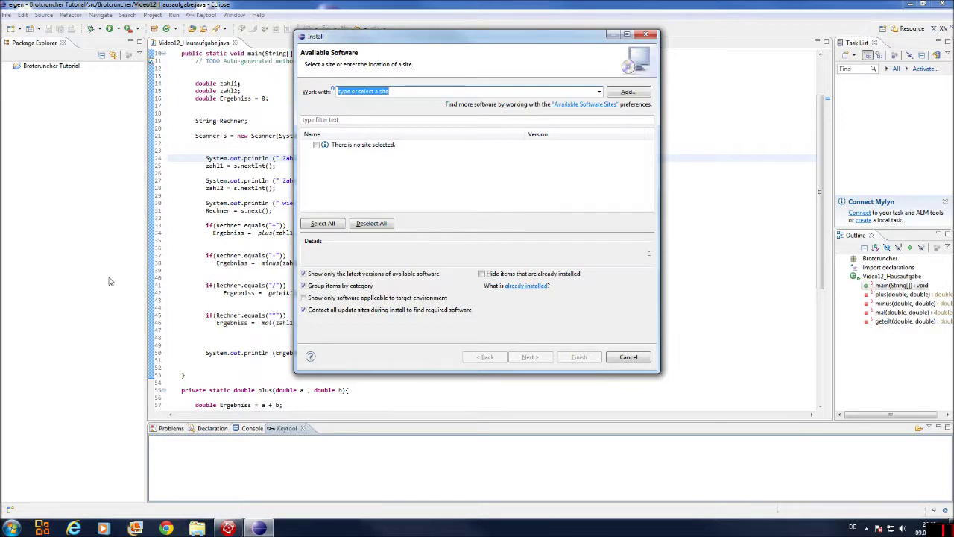
{"action": "key", "text": "Down"}
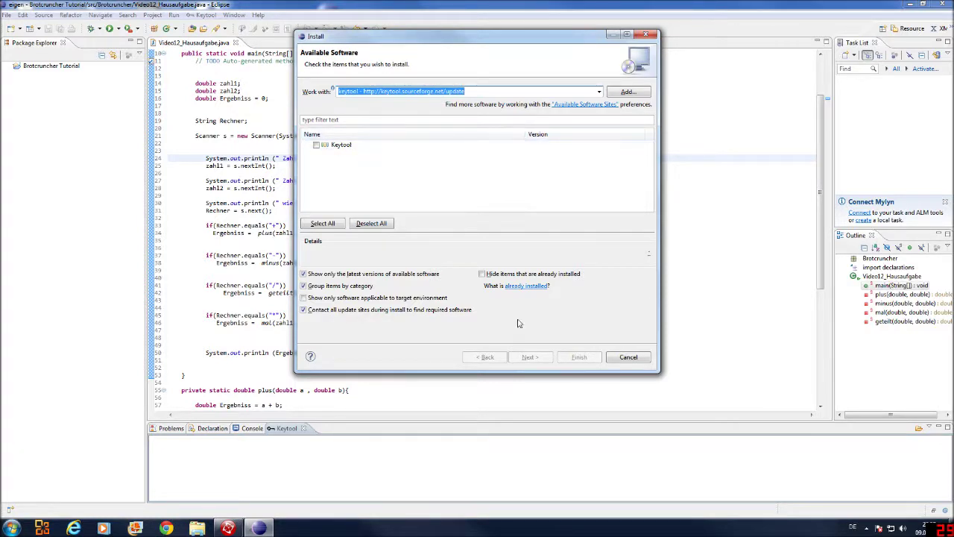
View the details of the Keytool package in the installer, then cancel without installing it
{"action": "left_click", "coordinate": [339, 147]}
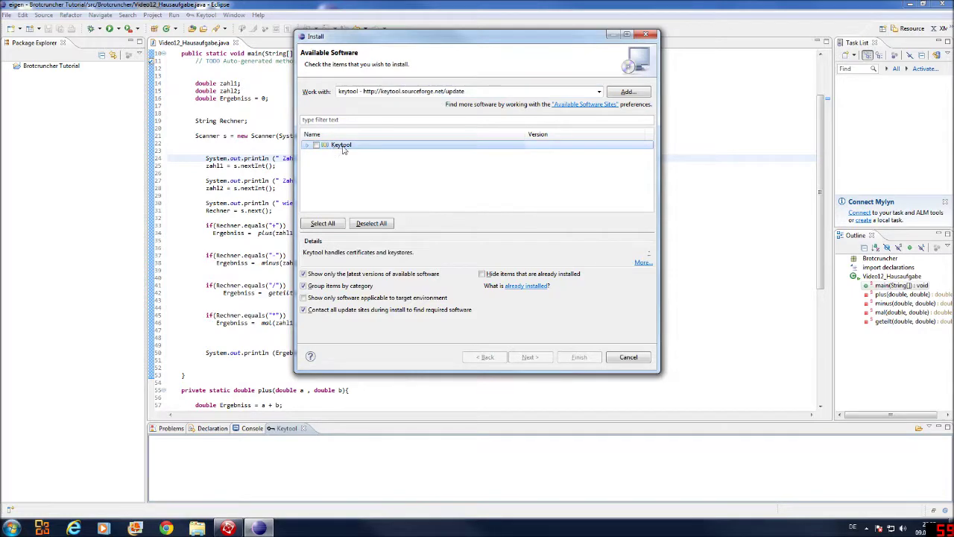
{"action": "left_click", "coordinate": [627, 357]}
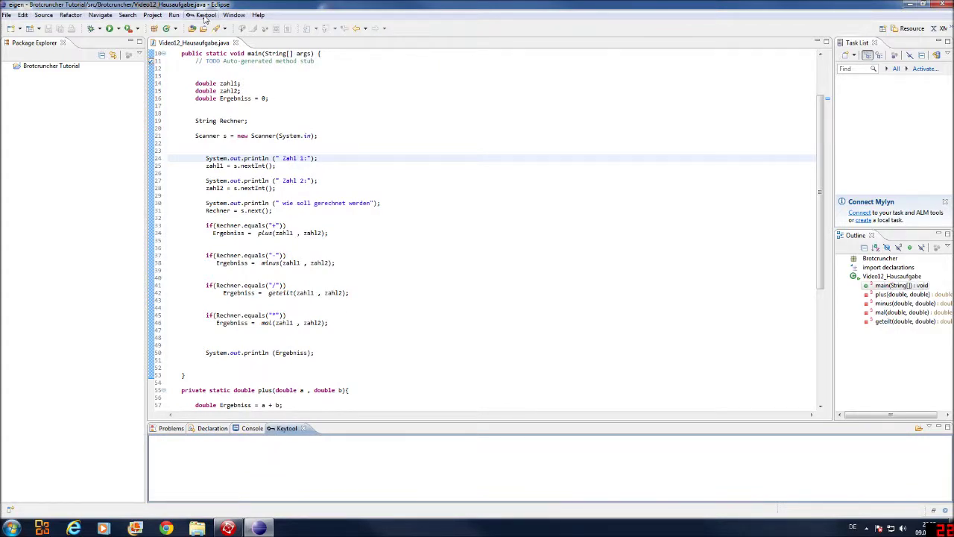
Open Keytool's wizard for a new certificate, go through its empty alias, organization, city and state fields, and cancel it
{"action": "left_click", "coordinate": [205, 17]}
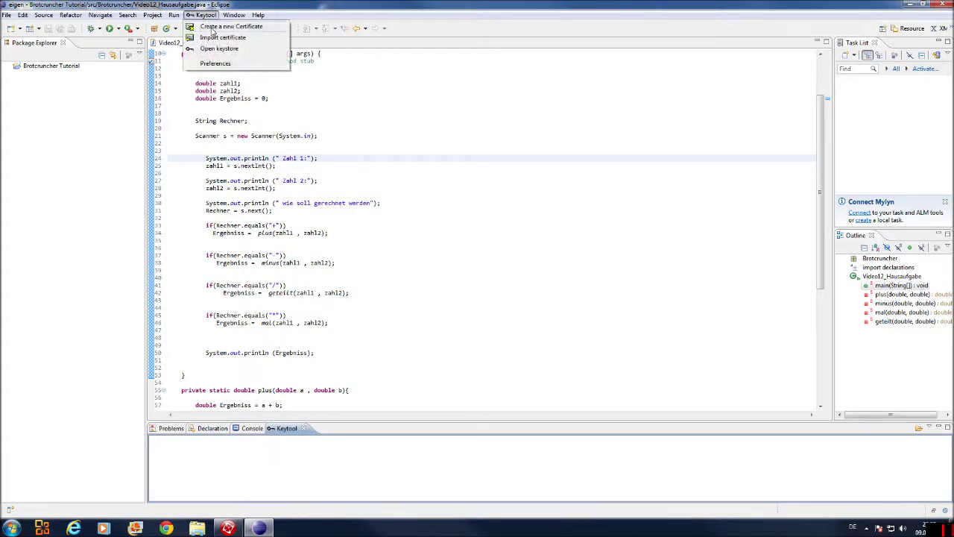
{"action": "left_click", "coordinate": [216, 27]}
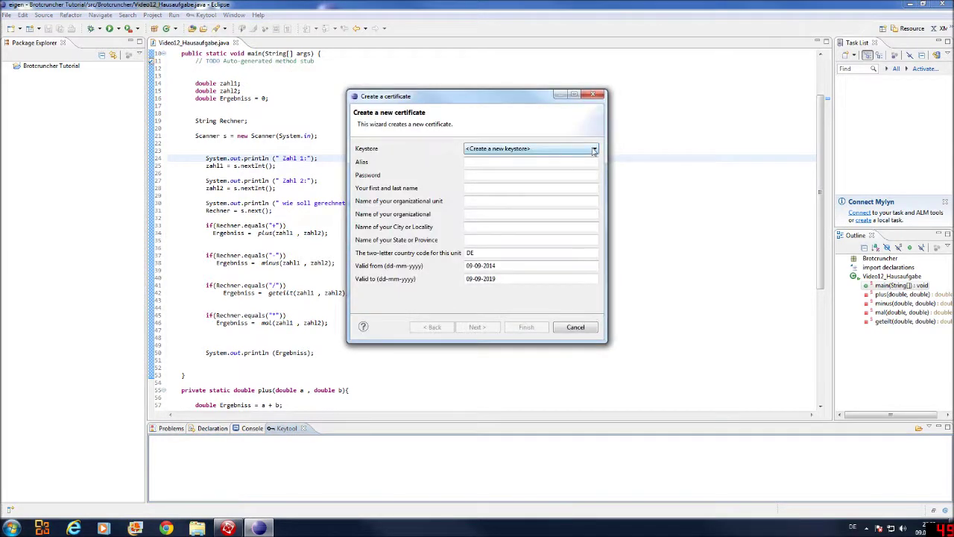
{"action": "left_click", "coordinate": [478, 162]}
{"action": "key", "text": "Tab"}
{"action": "key", "text": "Tab"}
{"action": "key", "text": "Tab"}
{"action": "left_click", "coordinate": [531, 227]}
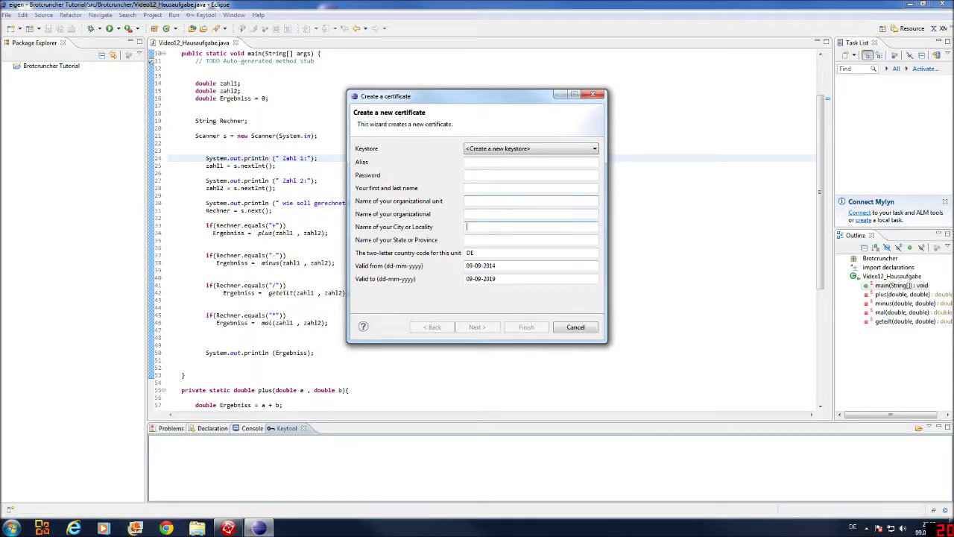
{"action": "key", "text": "Tab"}
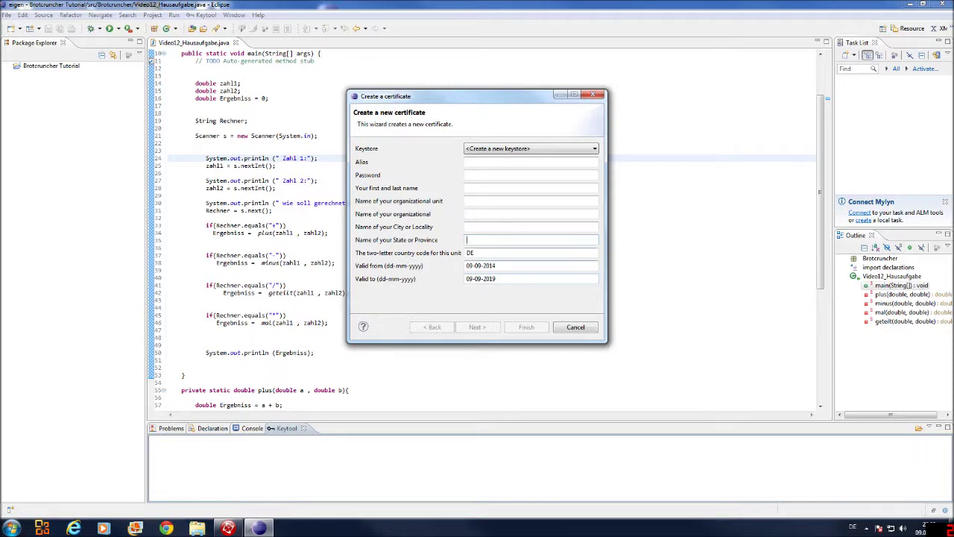
{"action": "left_click", "coordinate": [493, 161]}
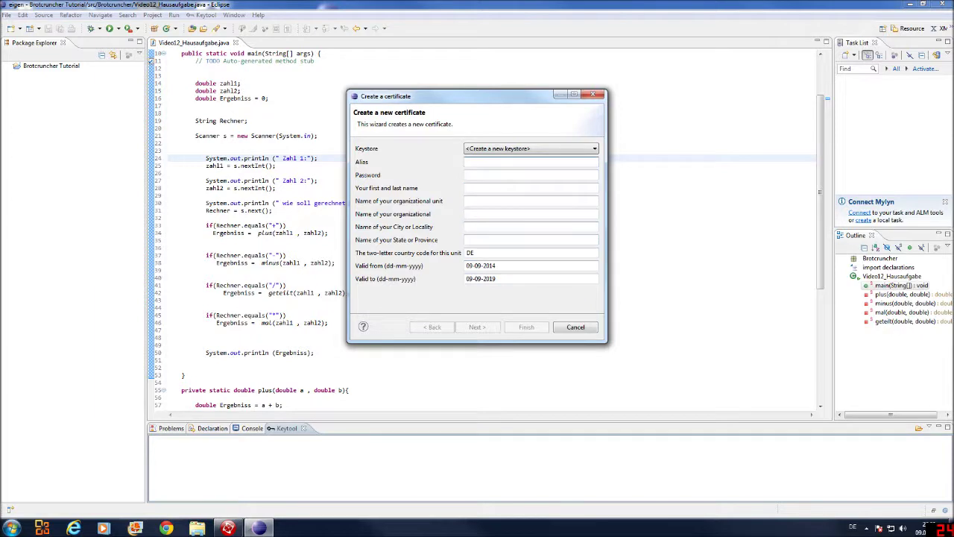
{"action": "left_click", "coordinate": [576, 327]}
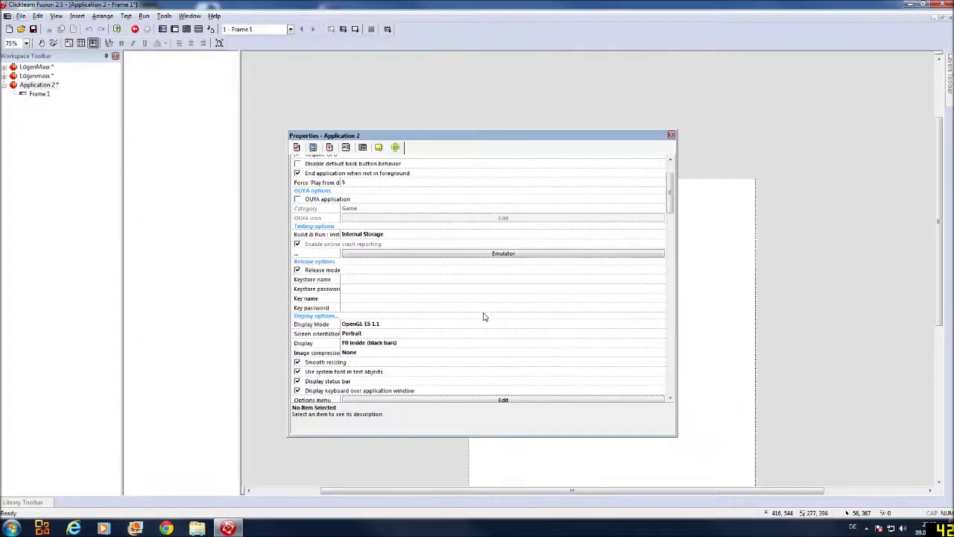
Back in Clickteam Fusion, disable Release mode for Application 2 and set its Display Mode to OpenGL ES 2.0
{"action": "left_click", "coordinate": [298, 271]}
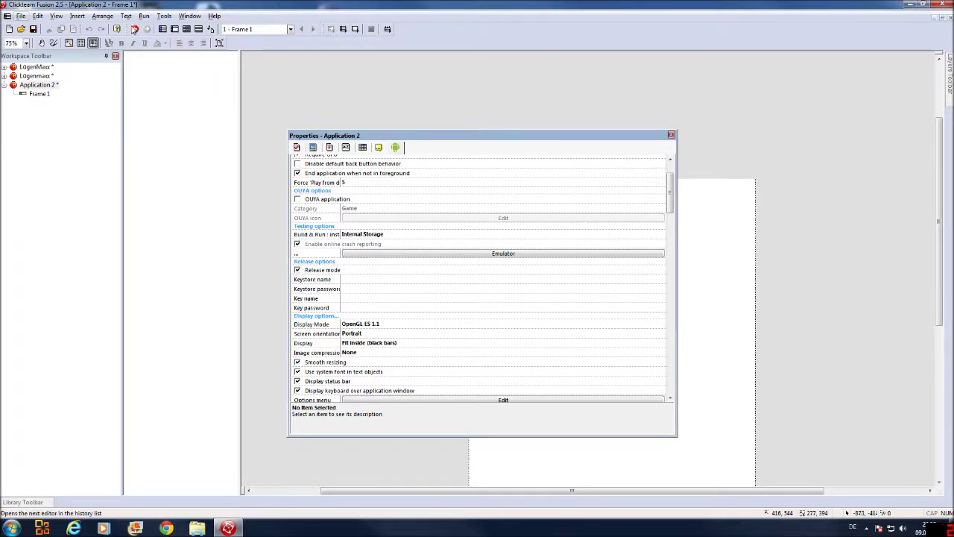
{"action": "left_click", "coordinate": [298, 271]}
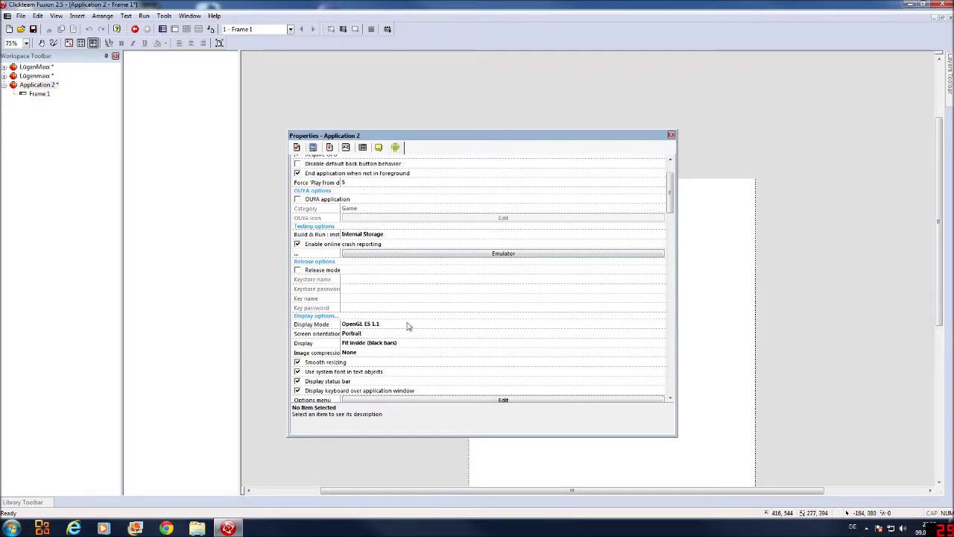
{"action": "left_click", "coordinate": [399, 329]}
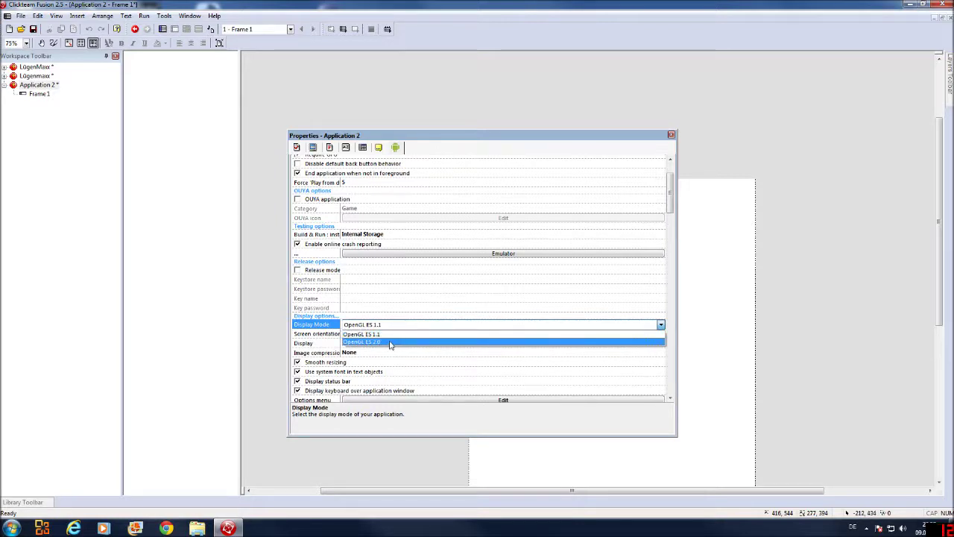
{"action": "left_click", "coordinate": [389, 342]}
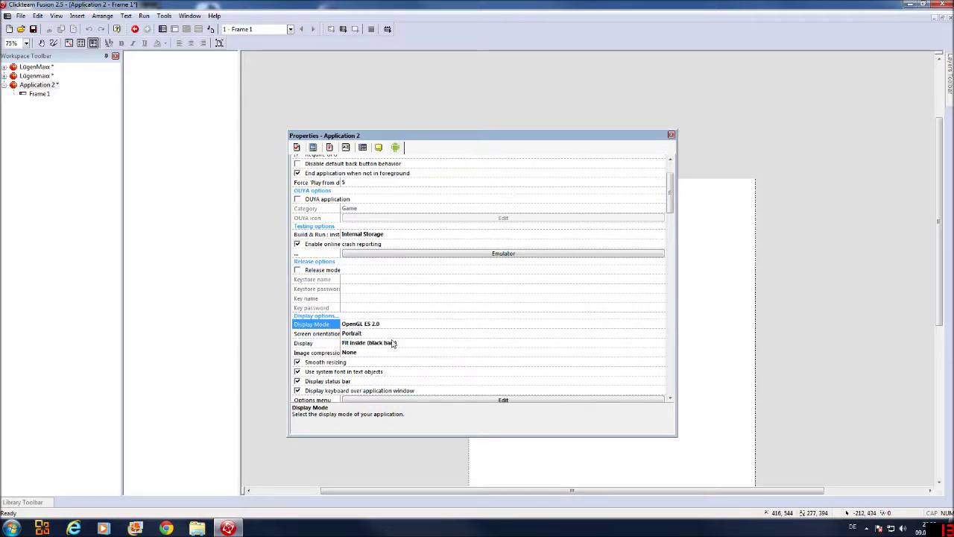
Review the available choices for Screen orientation, Display and Image compression, and the Smooth resizing option, without changing them
{"action": "left_click", "coordinate": [389, 338]}
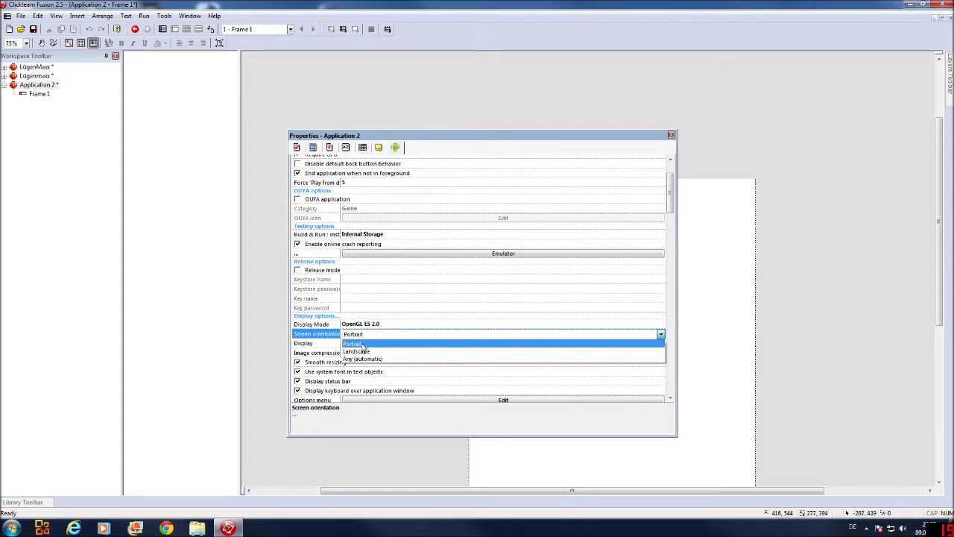
{"action": "left_click", "coordinate": [405, 325]}
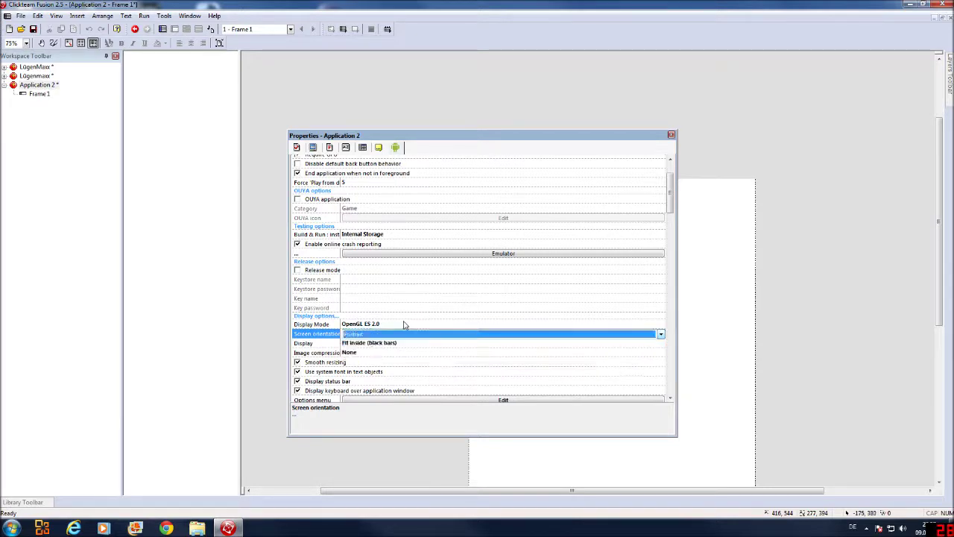
{"action": "left_click", "coordinate": [398, 343]}
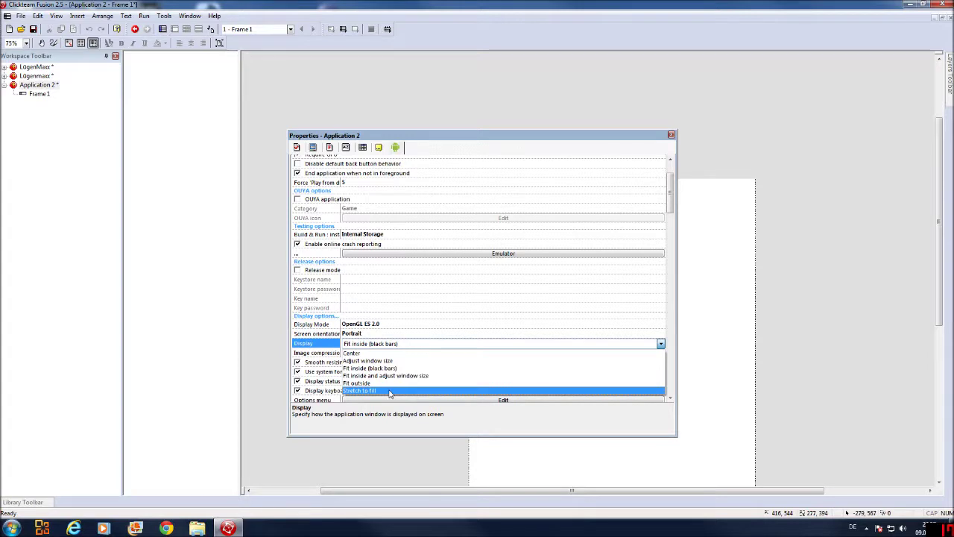
{"action": "key", "text": "Escape"}
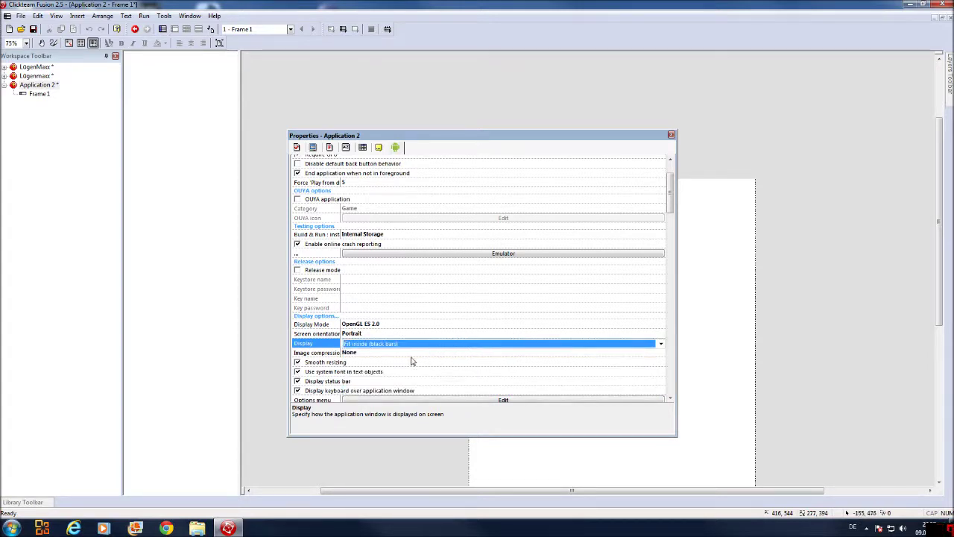
{"action": "left_click", "coordinate": [385, 355]}
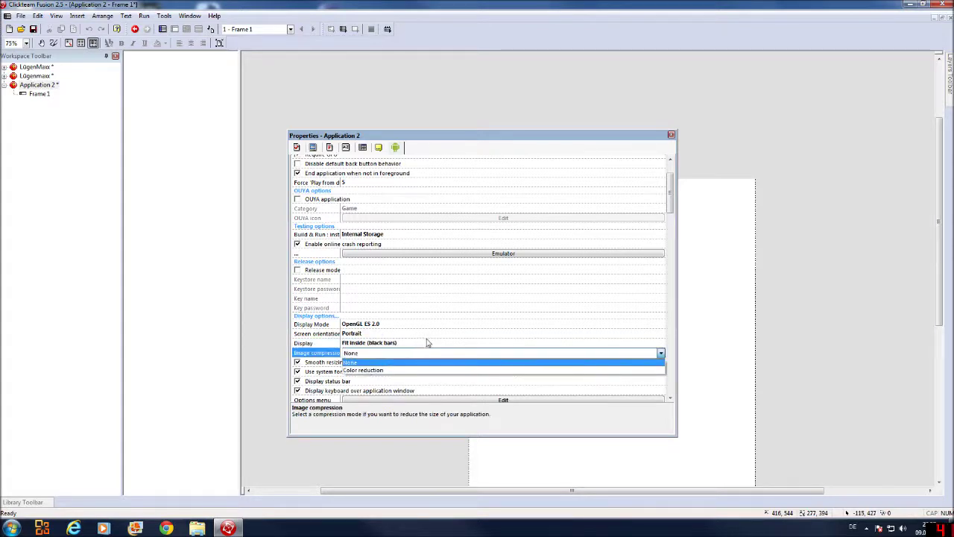
{"action": "scroll", "coordinate": [425, 341], "scroll_direction": "down", "scroll_amount": 1}
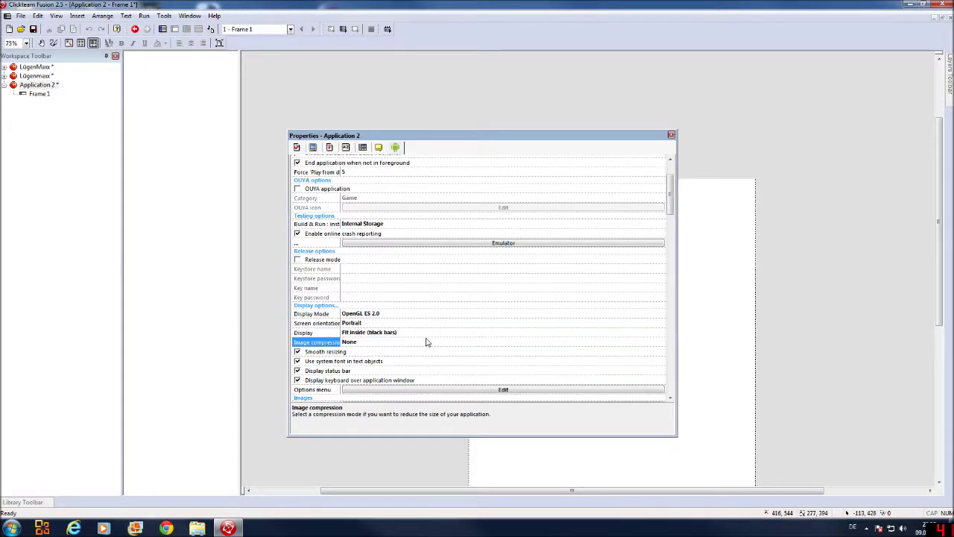
{"action": "left_click", "coordinate": [342, 354]}
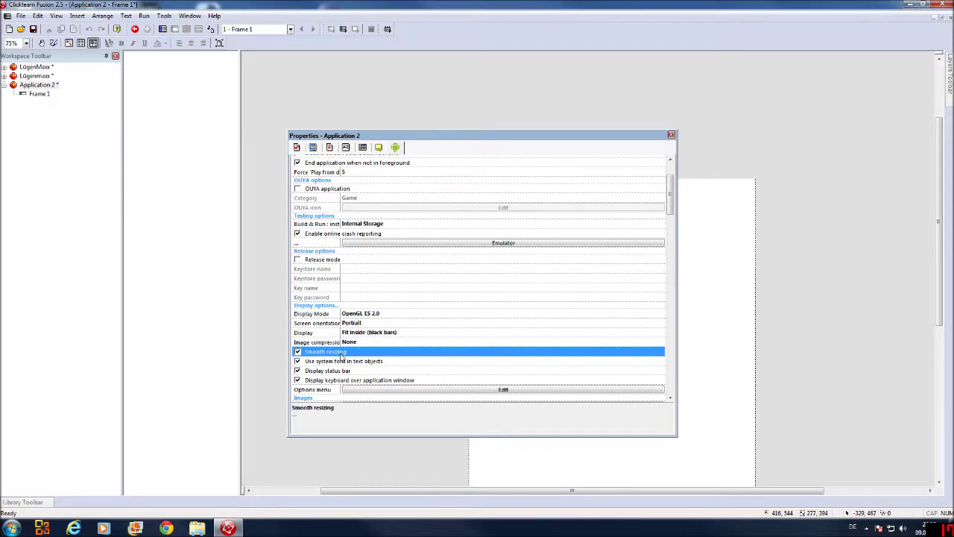
View the launcher icon in its editor and close it, then check the version code and version name settings
{"action": "scroll", "coordinate": [394, 329], "scroll_direction": "down", "scroll_amount": 8}
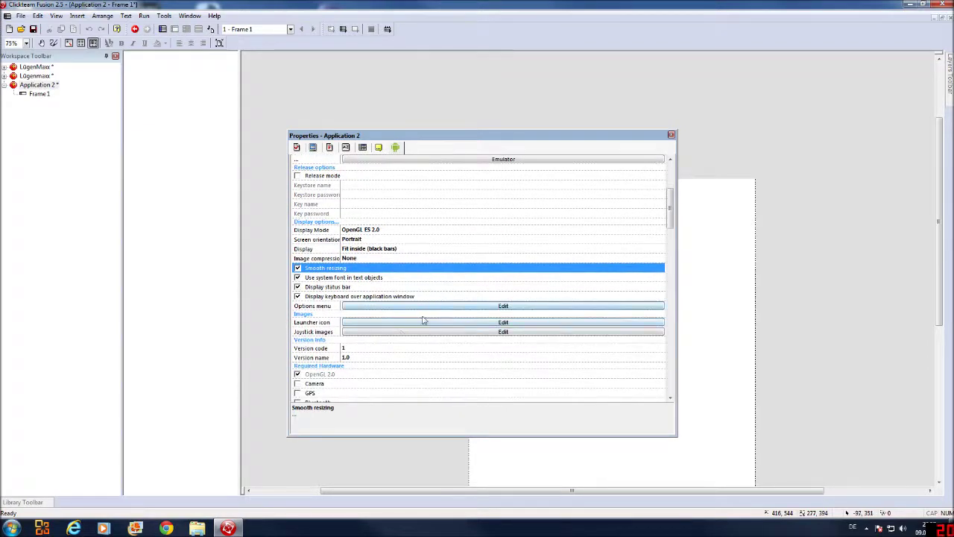
{"action": "left_click", "coordinate": [372, 323]}
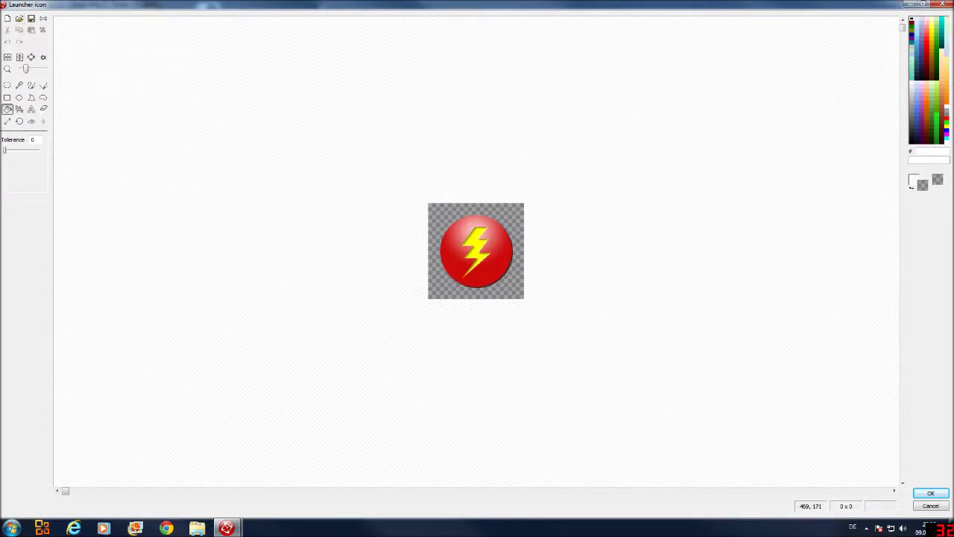
{"action": "key", "text": "Return"}
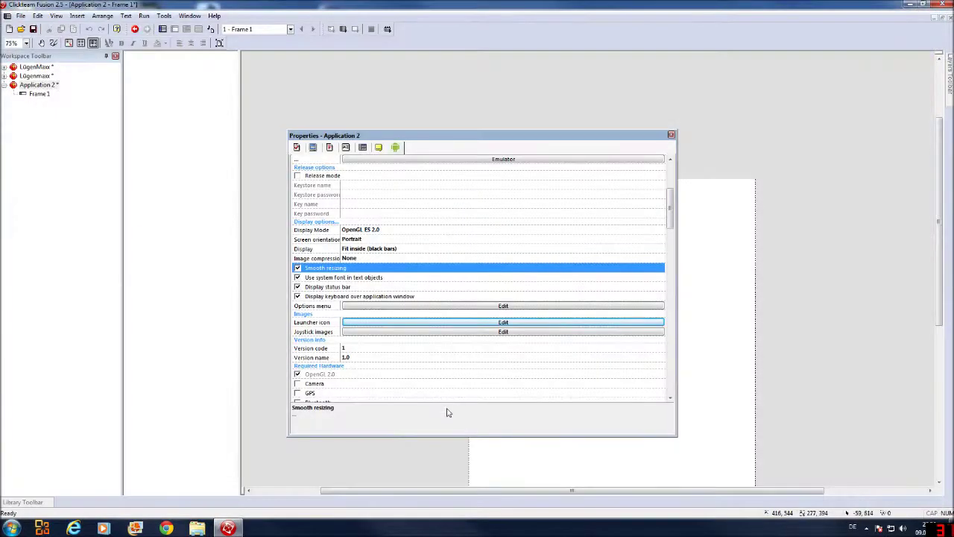
{"action": "left_click", "coordinate": [358, 348]}
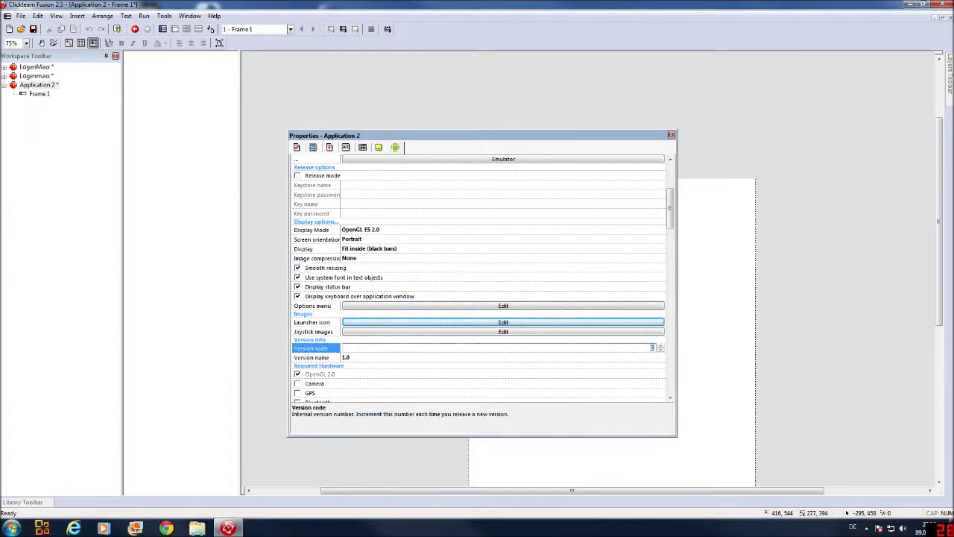
{"action": "left_click", "coordinate": [374, 359]}
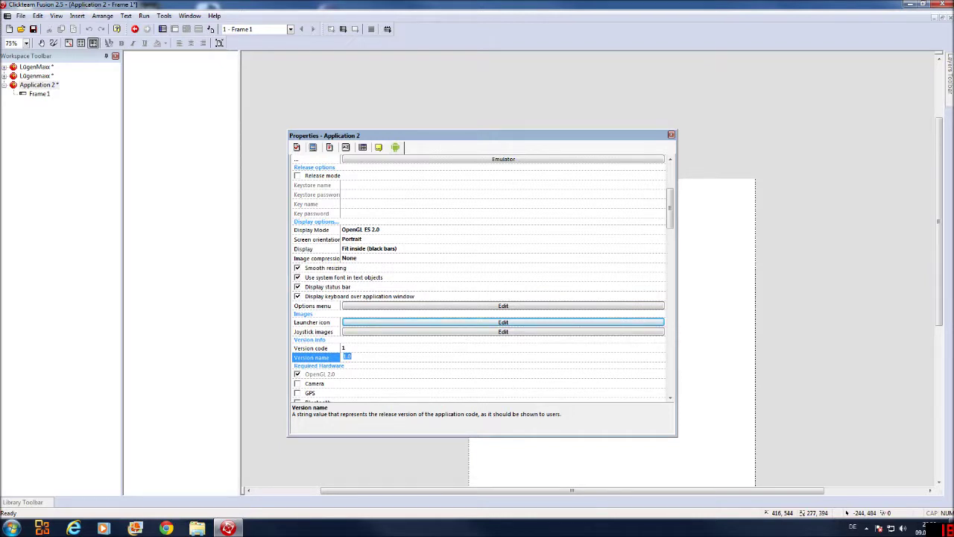
Examine the required hardware options and the full list of Android permissions, then close Application 2's properties
{"action": "scroll", "coordinate": [379, 363], "scroll_direction": "down", "scroll_amount": 2}
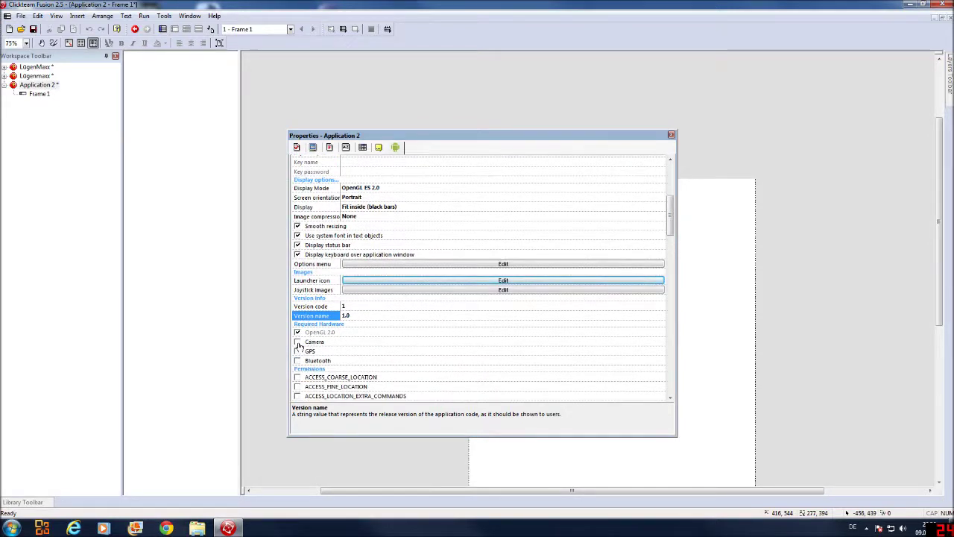
{"action": "scroll", "coordinate": [317, 329], "scroll_direction": "down", "scroll_amount": 2}
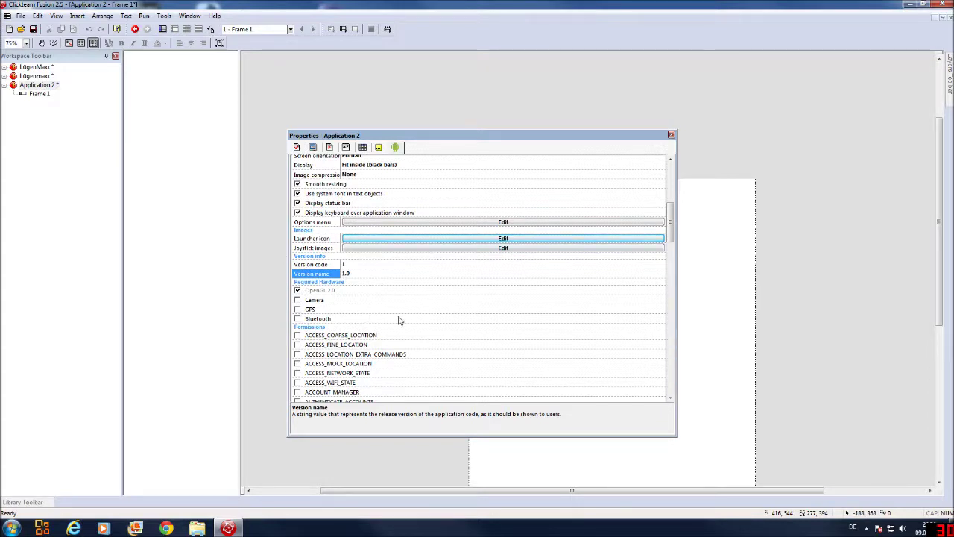
{"action": "scroll", "coordinate": [398, 319], "scroll_direction": "down", "scroll_amount": 3}
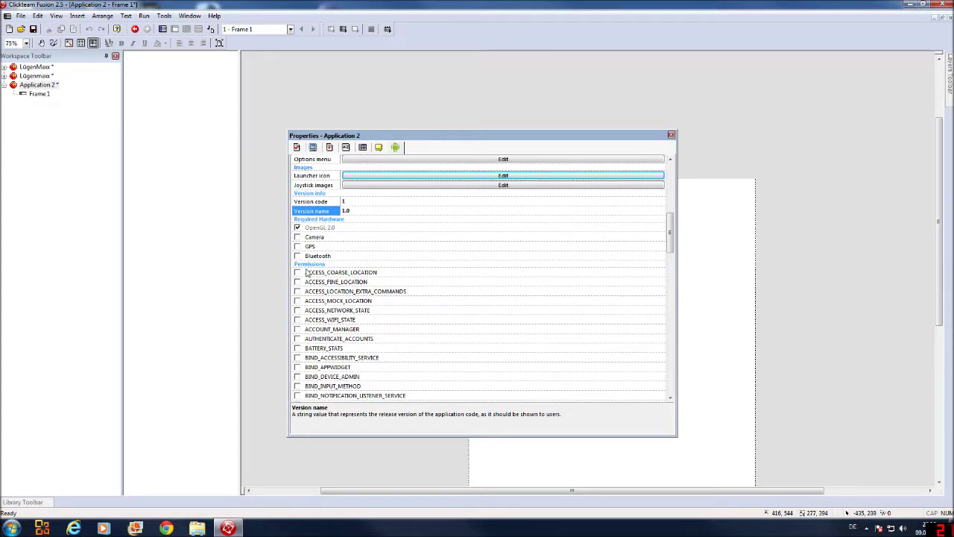
{"action": "scroll", "coordinate": [319, 306], "scroll_direction": "down", "scroll_amount": 5}
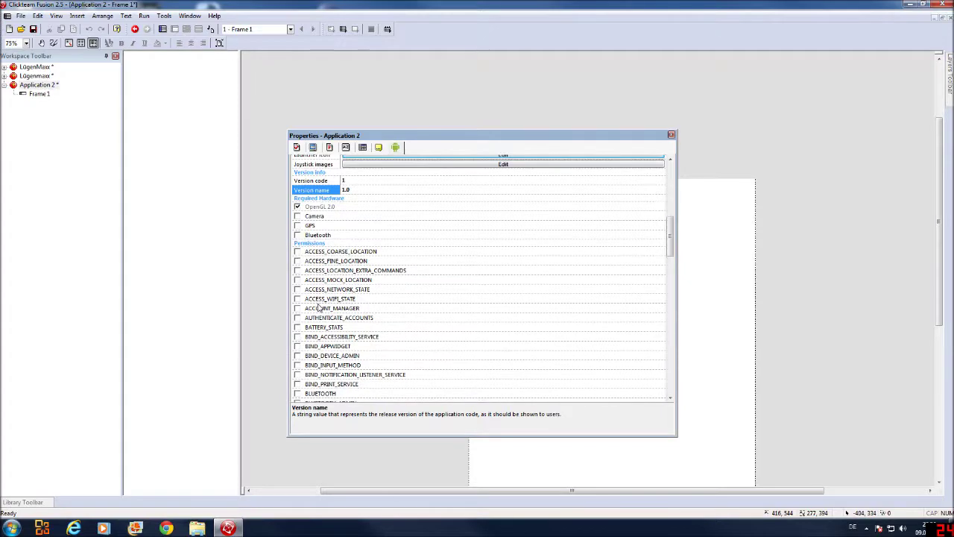
{"action": "scroll", "coordinate": [319, 306], "scroll_direction": "down", "scroll_amount": 6}
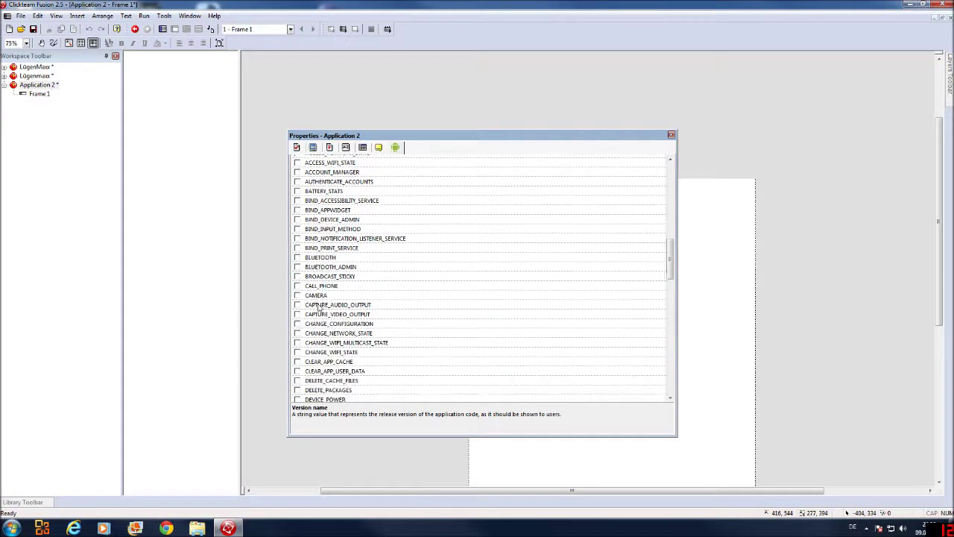
{"action": "scroll", "coordinate": [319, 307], "scroll_direction": "down", "scroll_amount": 4}
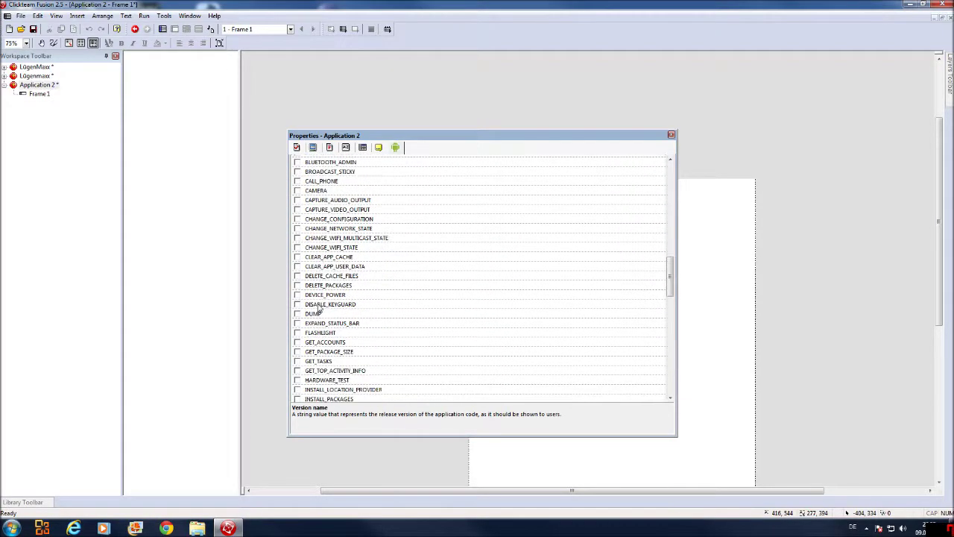
{"action": "scroll", "coordinate": [319, 307], "scroll_direction": "down", "scroll_amount": 7}
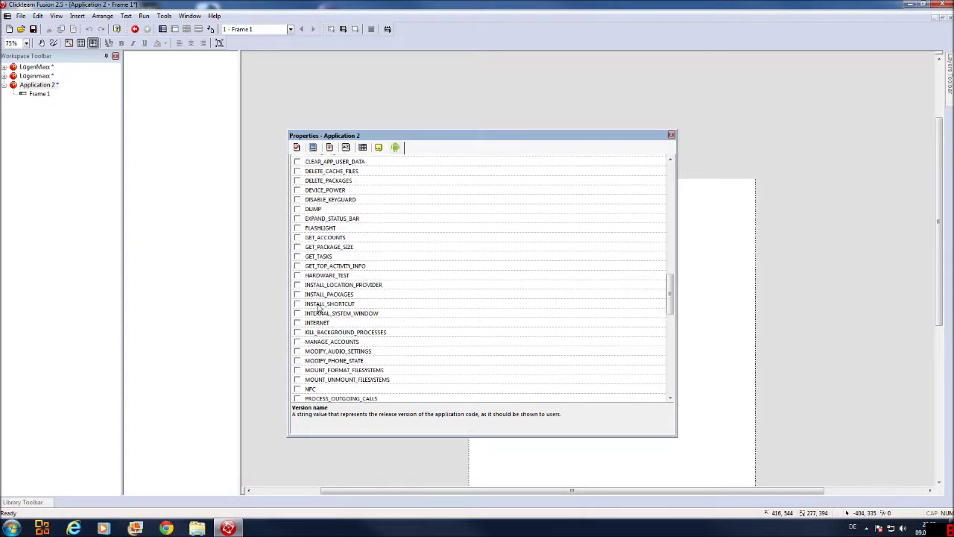
{"action": "scroll", "coordinate": [322, 331], "scroll_direction": "down", "scroll_amount": 1}
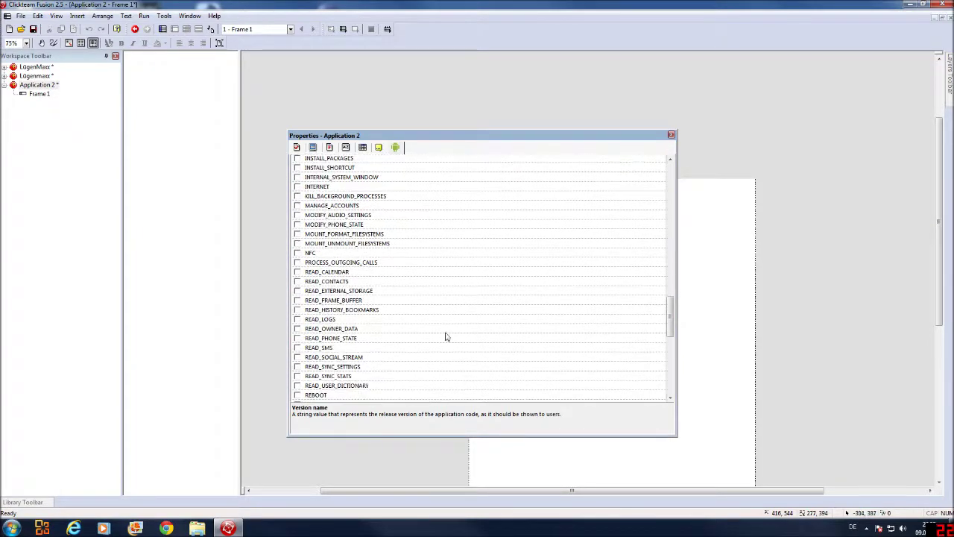
{"action": "left_click_drag", "start_coordinate": [669, 322], "coordinate": [651, 385]}
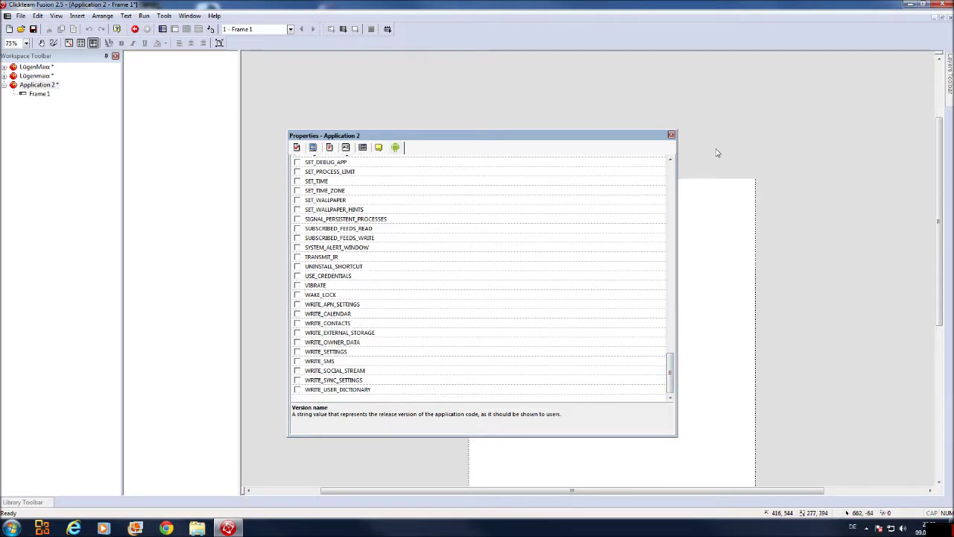
{"action": "left_click", "coordinate": [671, 136]}
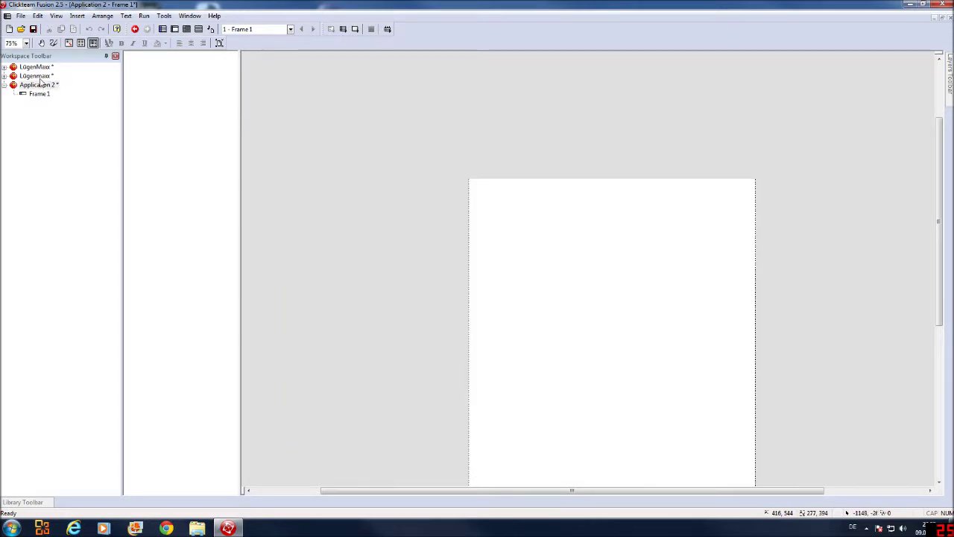
Insert an Android object just outside the left edge of Frame 1, at about X -96, Y 96
{"action": "right_click", "coordinate": [520, 265]}
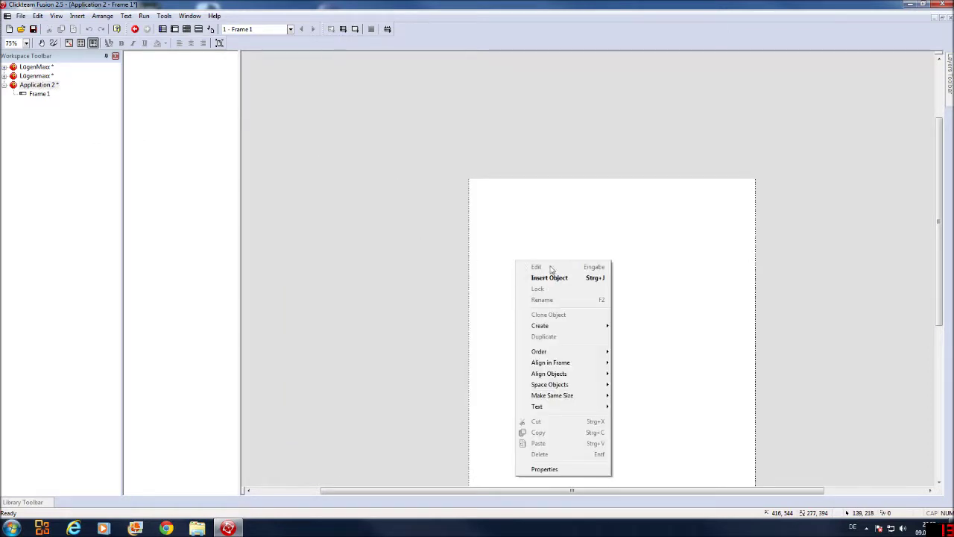
{"action": "left_click", "coordinate": [569, 277]}
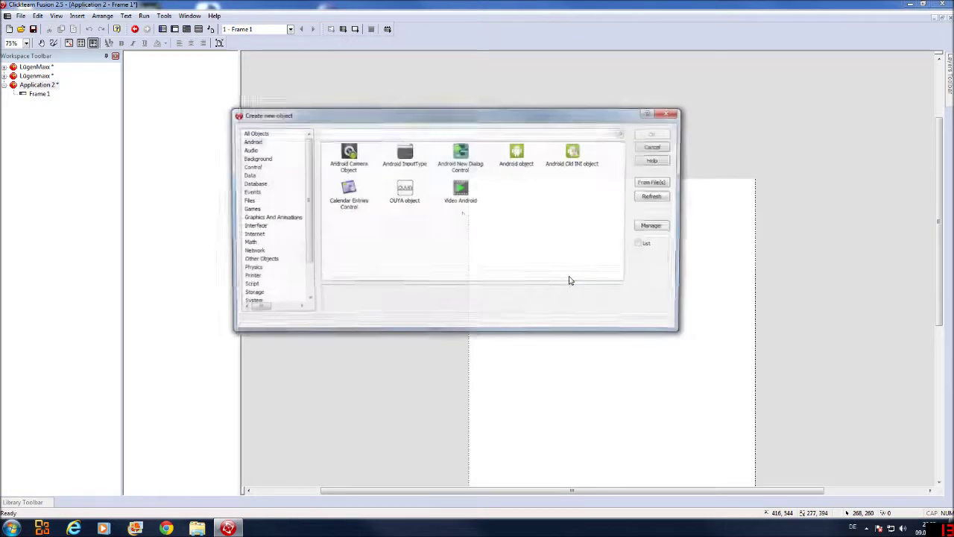
{"action": "double_click", "coordinate": [518, 153]}
{"action": "left_click", "coordinate": [438, 221]}
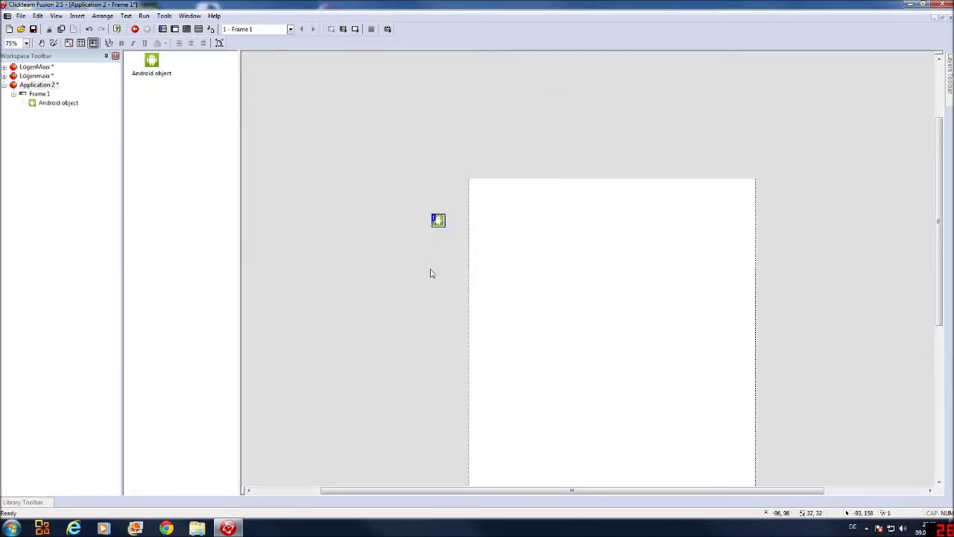
Open Frame 1's event list, start a new condition and show the joystick conditions for Player 1
{"action": "left_click", "coordinate": [198, 29]}
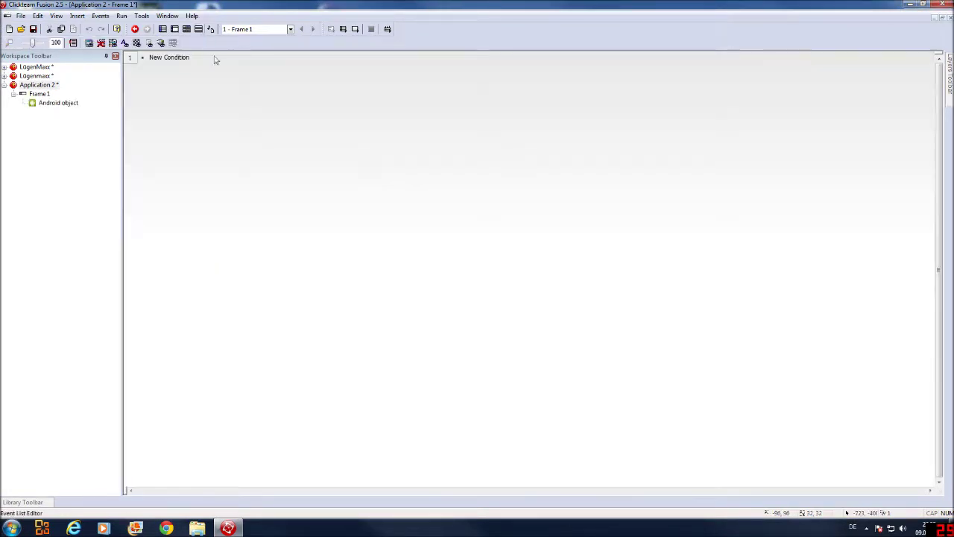
{"action": "double_click", "coordinate": [152, 60]}
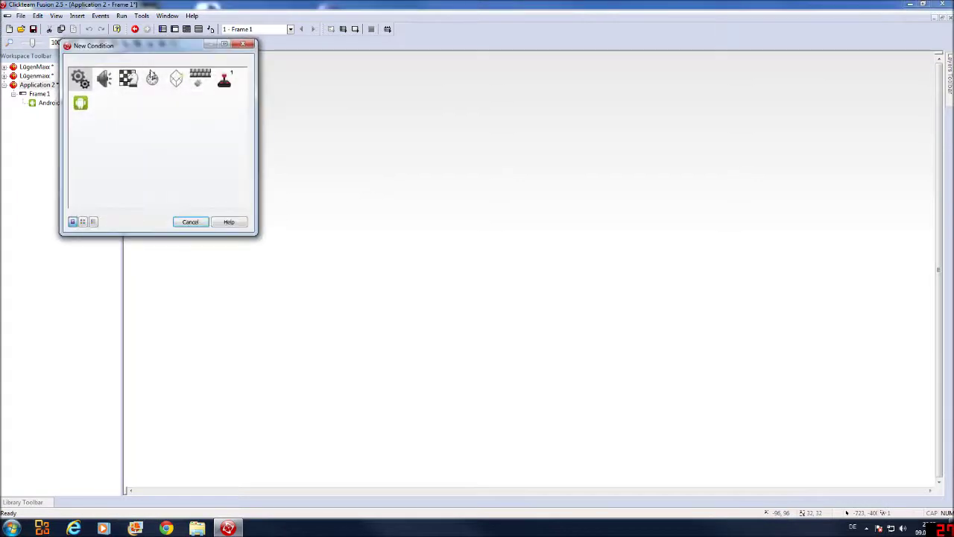
{"action": "left_click", "coordinate": [225, 80]}
{"action": "mouse_move", "coordinate": [233, 88]}
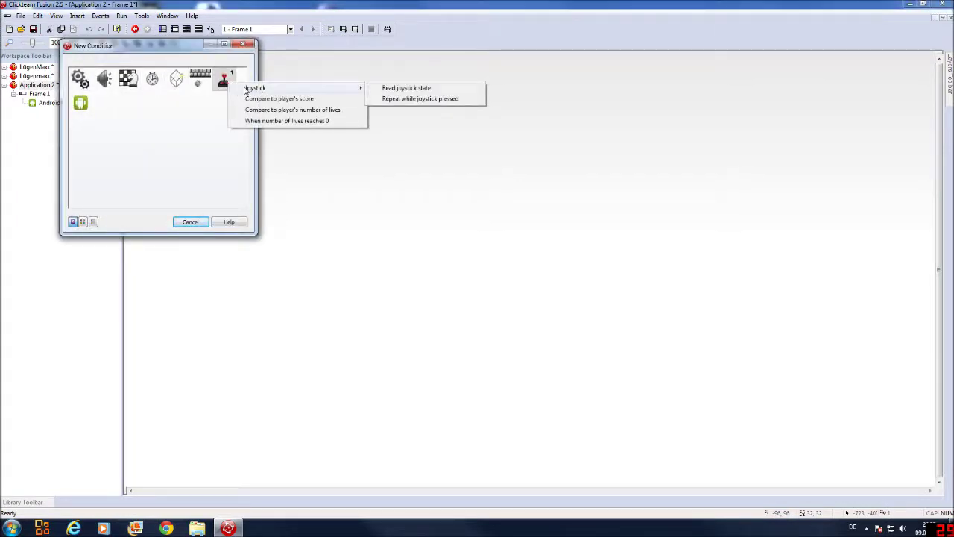